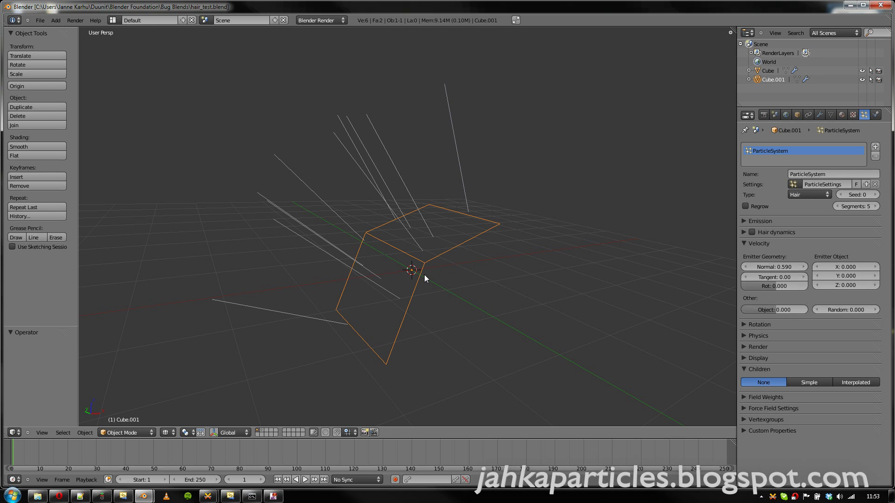
Step: Try the Simple child type on the hair particle system and switch the children to Interpolated
{"action": "left_click", "coordinate": [823, 383]}
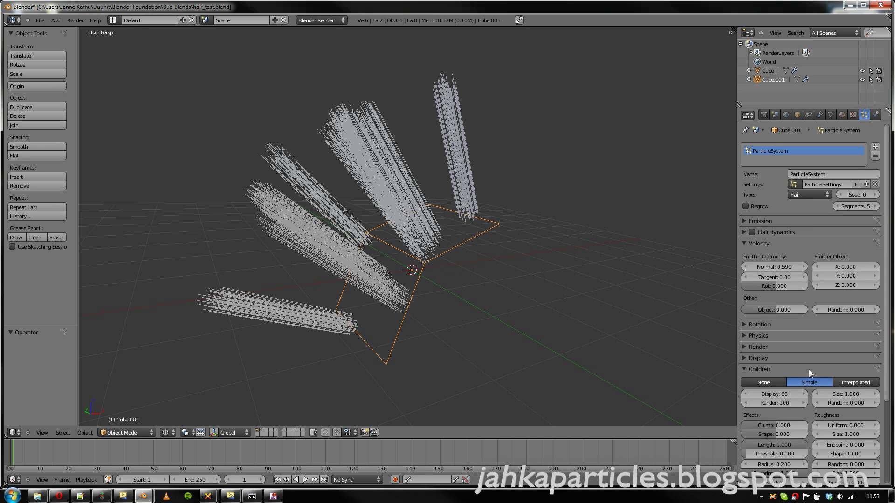
{"action": "middle_click_drag", "start_coordinate": [423, 301], "coordinate": [491, 317]}
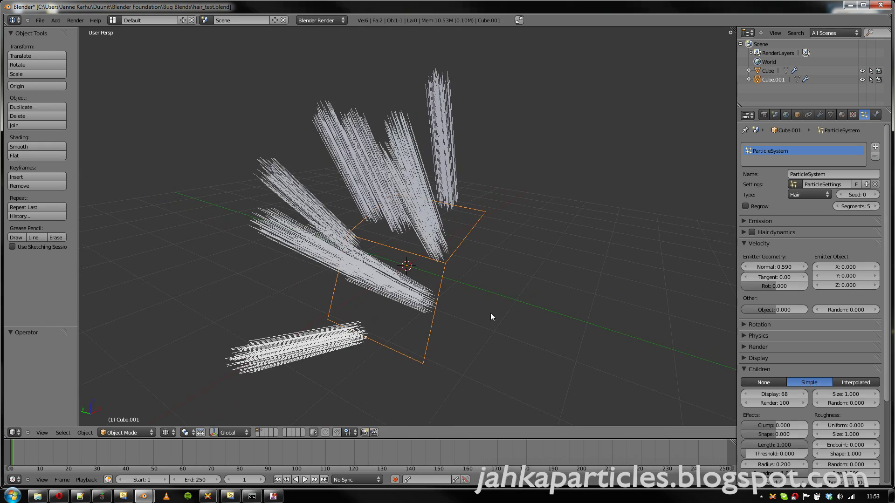
{"action": "left_click", "coordinate": [871, 382]}
{"action": "middle_click_drag", "start_coordinate": [447, 284], "coordinate": [435, 299]}
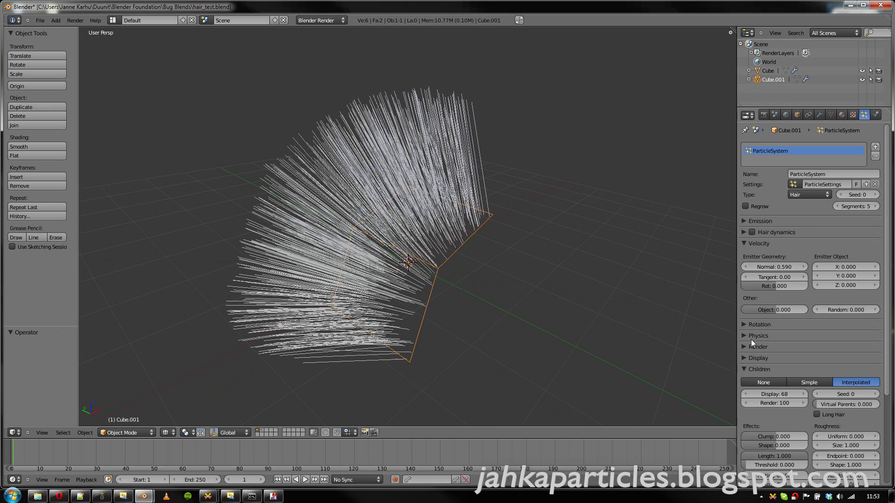
Step: Raise the seed of the interpolated children to 3
{"action": "scroll", "coordinate": [851, 366], "scroll_direction": "down", "scroll_amount": 4}
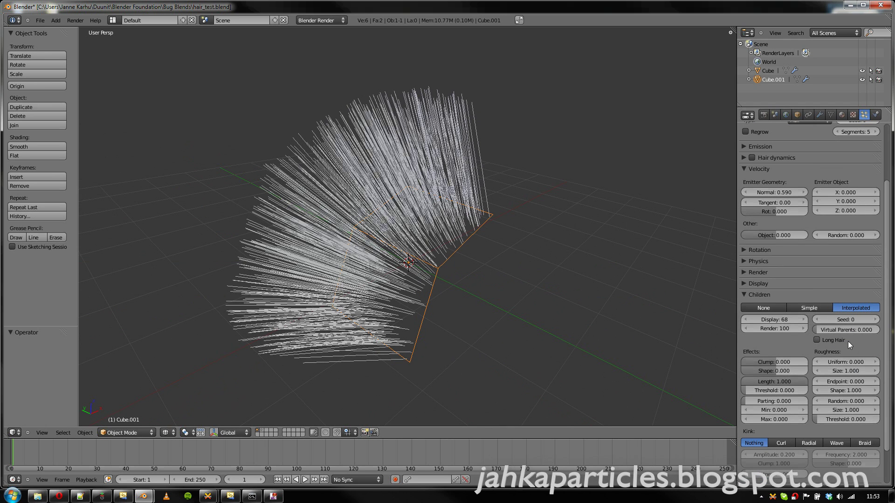
{"action": "left_click", "coordinate": [875, 320]}
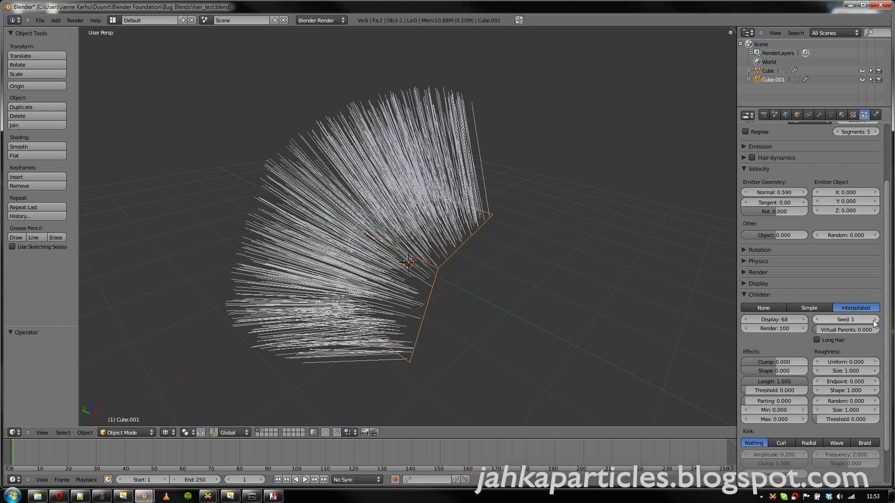
{"action": "left_click", "coordinate": [875, 321]}
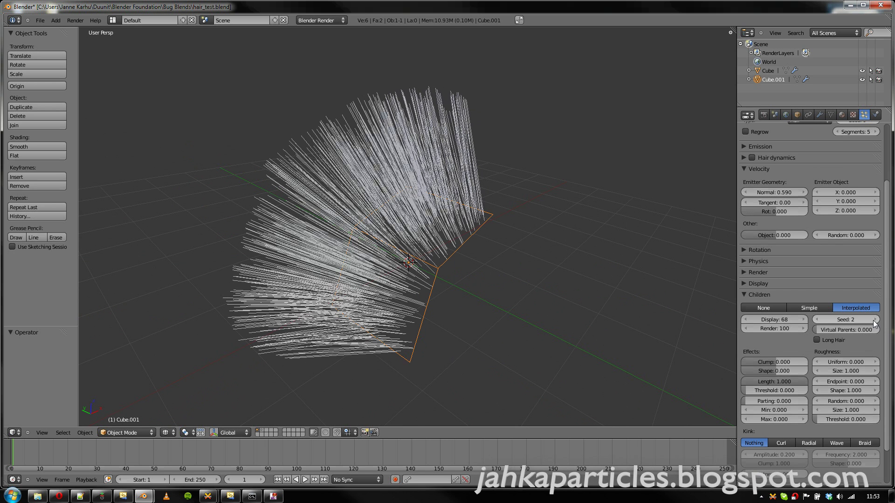
{"action": "left_click", "coordinate": [875, 320]}
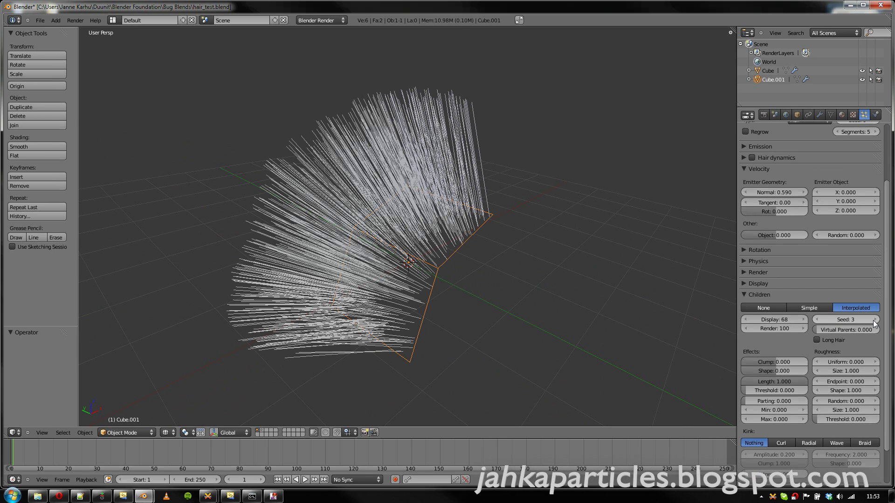
{"action": "scroll", "coordinate": [874, 324], "scroll_direction": "down", "scroll_amount": 3}
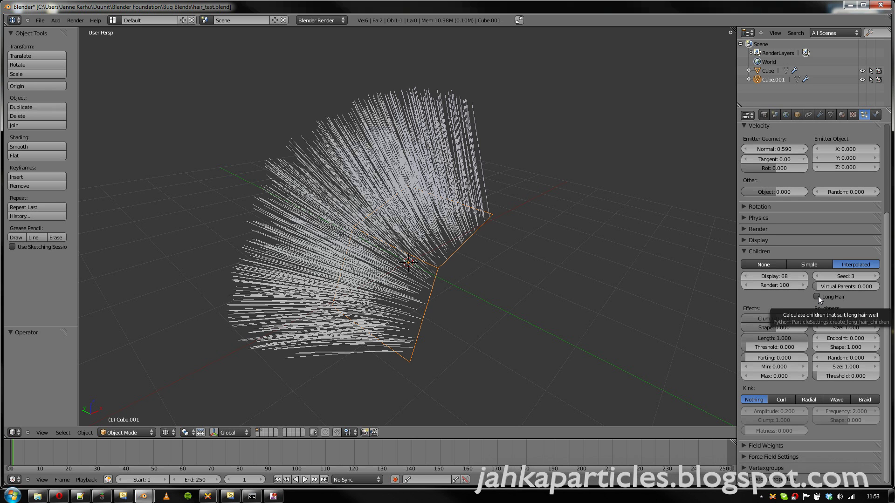
Step: Switch Cube.001 to Particle Mode and comb all guide hairs into one parallel, slanted direction
{"action": "left_click", "coordinate": [124, 432]}
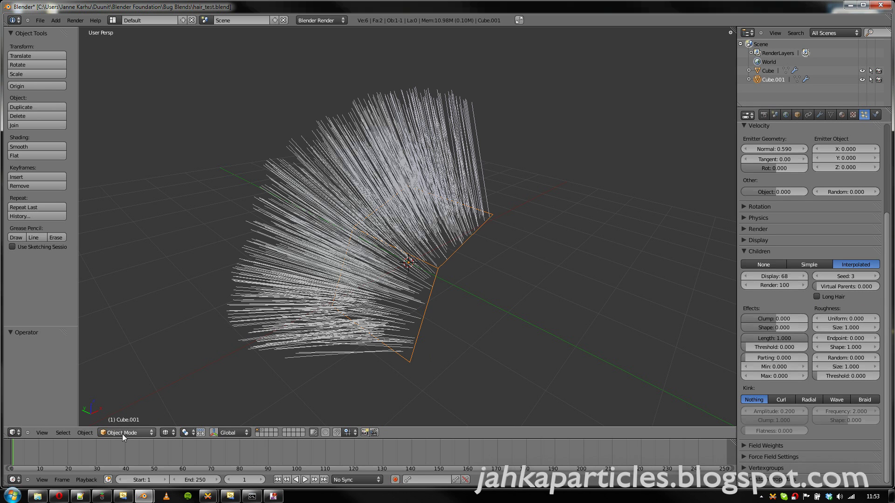
{"action": "left_click", "coordinate": [134, 361]}
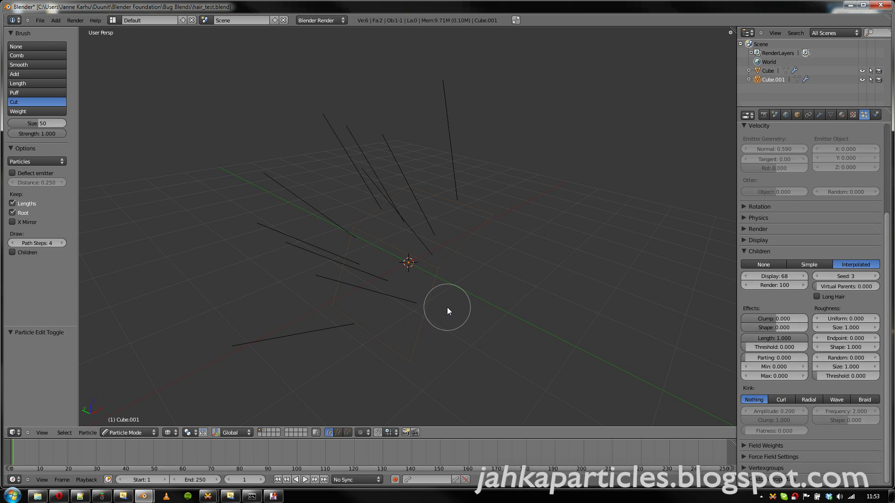
{"action": "middle_click_drag", "start_coordinate": [445, 307], "coordinate": [360, 245]}
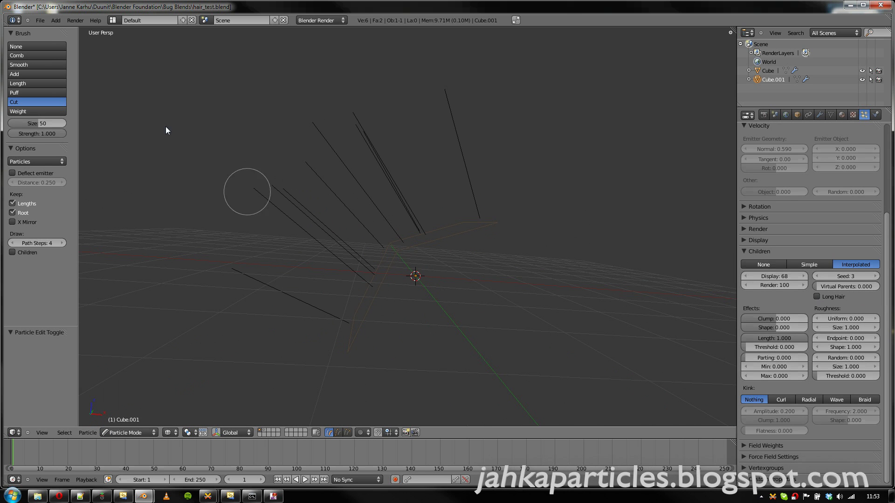
{"action": "left_click", "coordinate": [38, 56]}
{"action": "scroll", "coordinate": [370, 265], "scroll_direction": "down", "scroll_amount": 3}
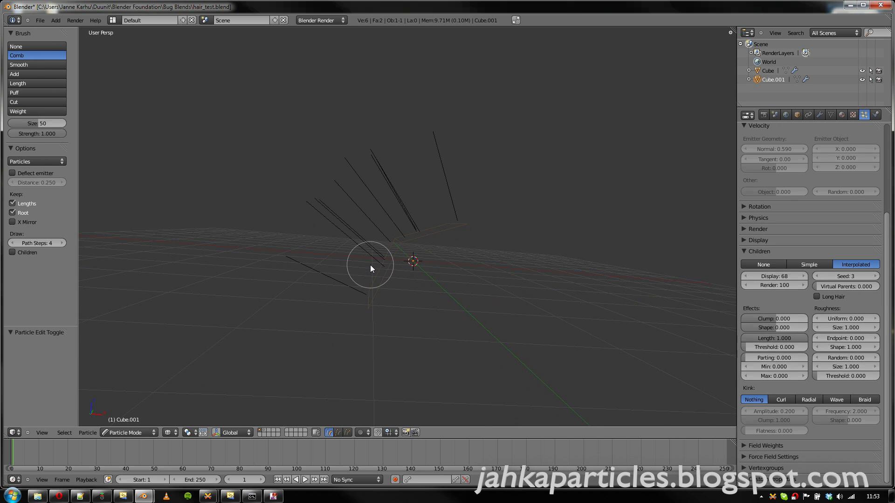
{"action": "mouse_move", "coordinate": [395, 282]}
{"action": "left_mouse_down"}
{"action": "mouse_move", "coordinate": [325, 224]}
{"action": "mouse_move", "coordinate": [440, 234]}
{"action": "mouse_move", "coordinate": [333, 153]}
{"action": "mouse_move", "coordinate": [480, 226]}
{"action": "mouse_move", "coordinate": [386, 160]}
{"action": "left_mouse_up"}
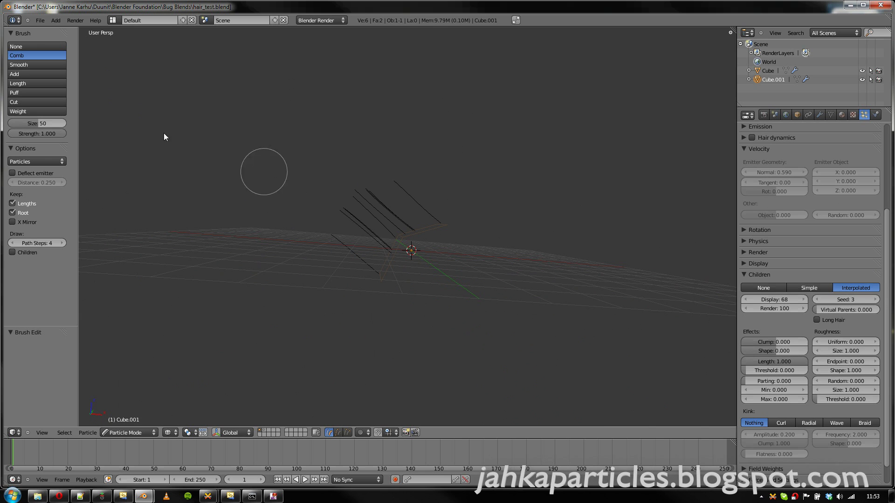
Step: Trim the tips of the guide hairs with the Cut brush and display the child hairs
{"action": "left_click", "coordinate": [24, 101]}
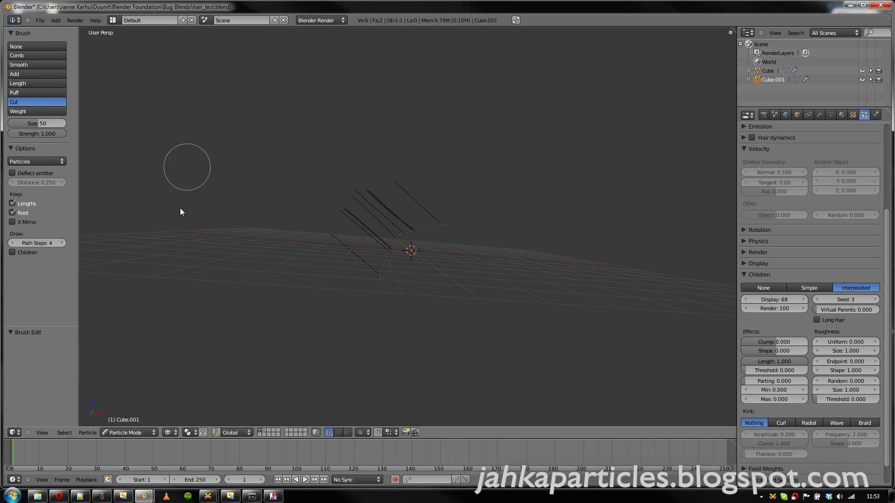
{"action": "middle_click_drag", "start_coordinate": [292, 208], "coordinate": [308, 219]}
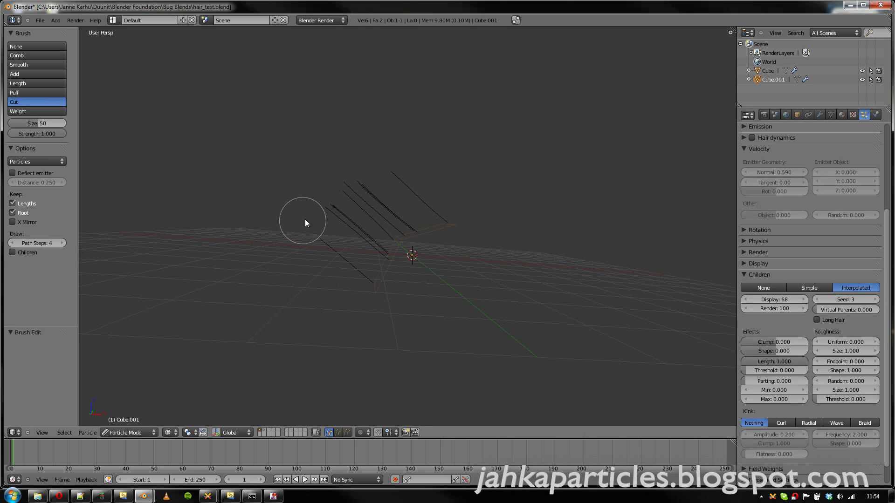
{"action": "left_click_drag", "start_coordinate": [371, 174], "coordinate": [401, 148]}
{"action": "left_click", "coordinate": [12, 253]}
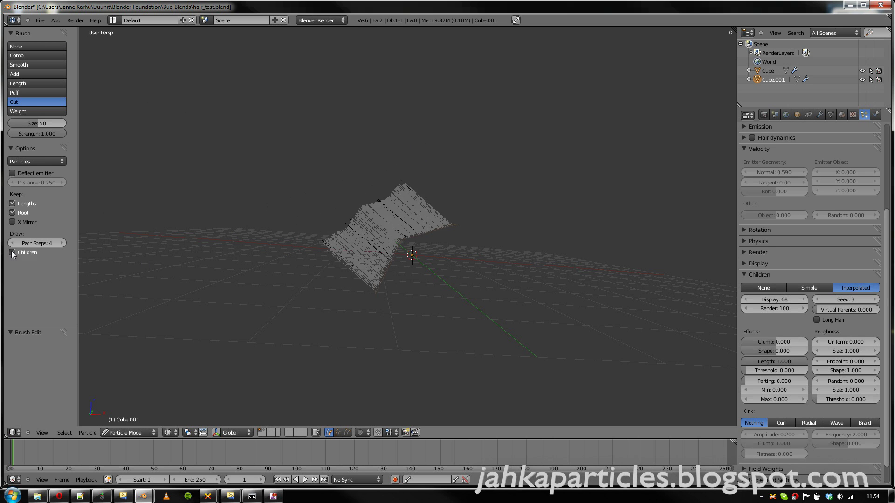
{"action": "scroll", "coordinate": [389, 276], "scroll_direction": "up", "scroll_amount": 2}
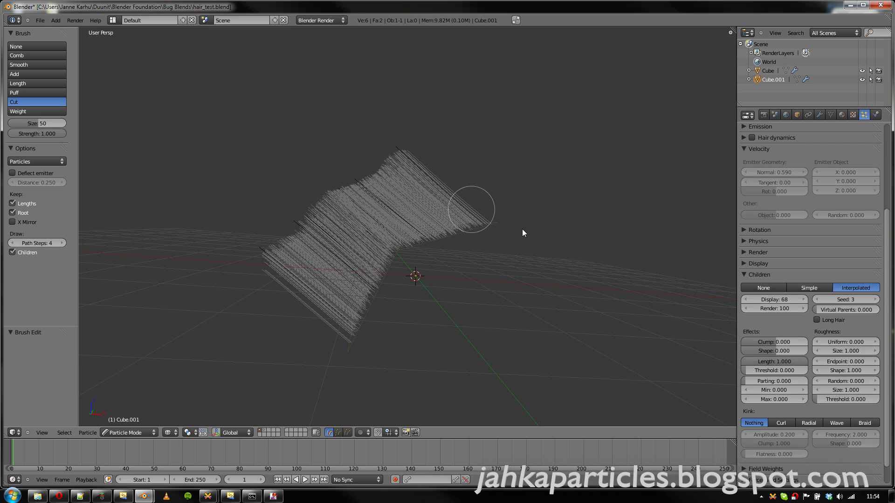
Step: Enable Long Hair for the interpolated children and inspect the hair from several angles
{"action": "left_click", "coordinate": [818, 320]}
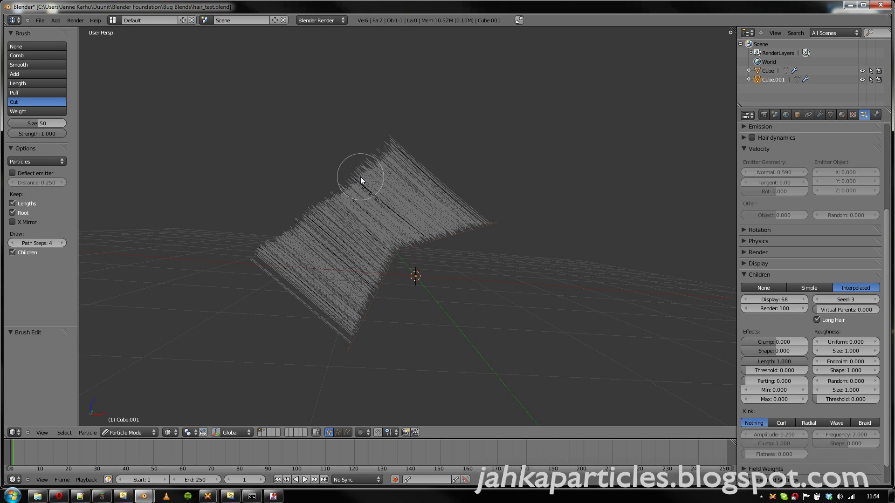
{"action": "middle_click_drag", "start_coordinate": [356, 233], "coordinate": [415, 256]}
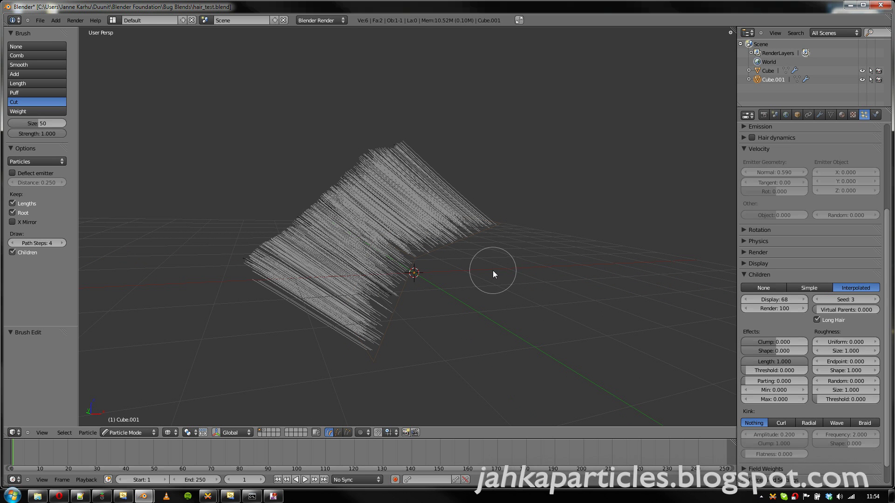
{"action": "middle_click_drag", "start_coordinate": [410, 266], "coordinate": [535, 286]}
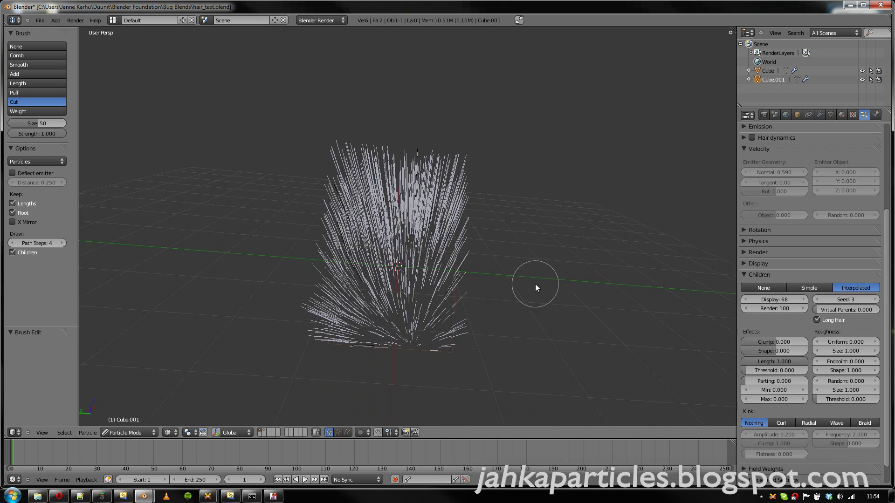
Step: Hide the child hairs and comb the guide hairs apart into curves falling to opposite sides
{"action": "left_click", "coordinate": [61, 55]}
{"action": "mouse_move", "coordinate": [398, 291]}
{"action": "middle_mouse_down"}
{"action": "mouse_move", "coordinate": [405, 196]}
{"action": "mouse_move", "coordinate": [355, 200]}
{"action": "middle_mouse_up"}
{"action": "left_click", "coordinate": [13, 252]}
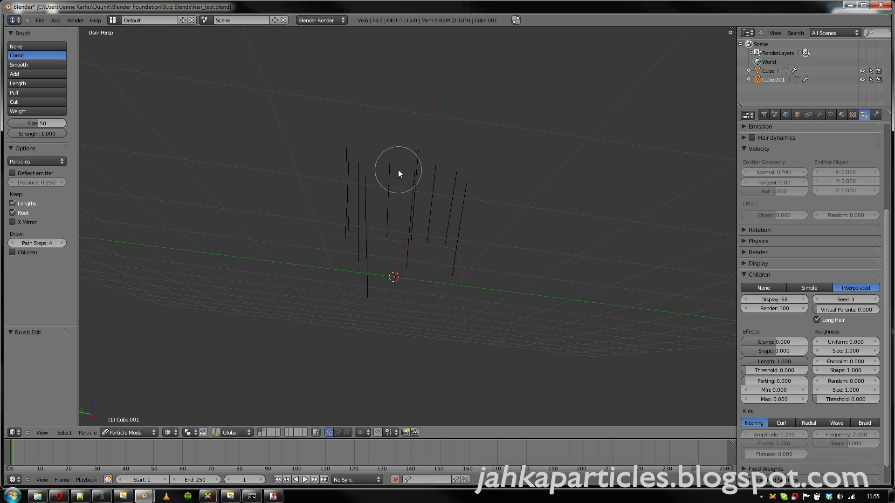
{"action": "mouse_move", "coordinate": [381, 209]}
{"action": "left_mouse_down"}
{"action": "mouse_move", "coordinate": [331, 202]}
{"action": "mouse_move", "coordinate": [384, 197]}
{"action": "mouse_move", "coordinate": [290, 201]}
{"action": "mouse_move", "coordinate": [356, 189]}
{"action": "mouse_move", "coordinate": [248, 234]}
{"action": "mouse_move", "coordinate": [330, 200]}
{"action": "mouse_move", "coordinate": [394, 198]}
{"action": "mouse_move", "coordinate": [633, 249]}
{"action": "left_mouse_up"}
{"action": "mouse_move", "coordinate": [397, 195]}
{"action": "left_mouse_down"}
{"action": "mouse_move", "coordinate": [588, 256]}
{"action": "mouse_move", "coordinate": [412, 194]}
{"action": "mouse_move", "coordinate": [552, 244]}
{"action": "mouse_move", "coordinate": [477, 201]}
{"action": "mouse_move", "coordinate": [550, 246]}
{"action": "left_mouse_up"}
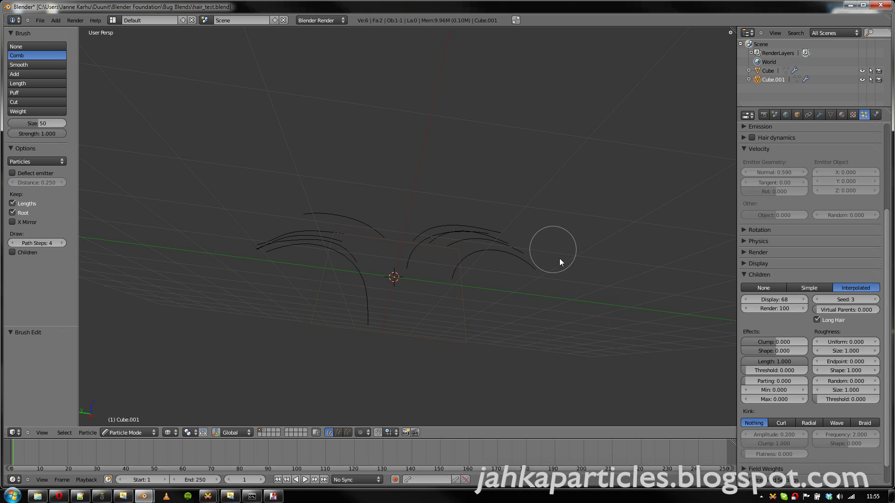
Step: Display the child hairs again, set Parting to 1.000 and inspect the split between both sides
{"action": "left_click", "coordinate": [12, 252]}
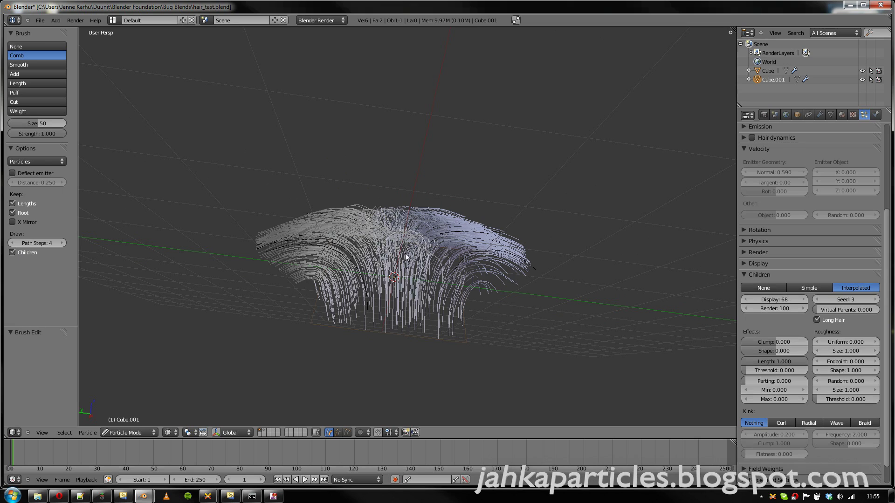
{"action": "middle_click_drag", "start_coordinate": [403, 244], "coordinate": [400, 301]}
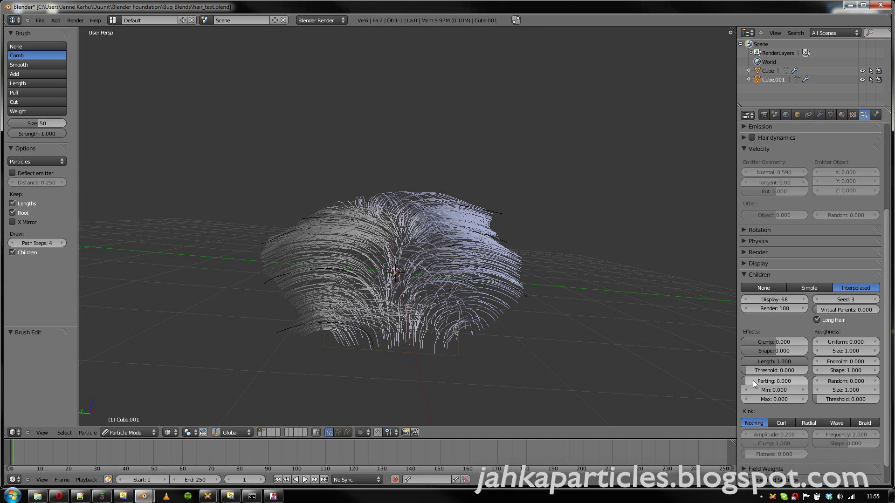
{"action": "left_click_drag", "start_coordinate": [745, 382], "coordinate": [832, 390]}
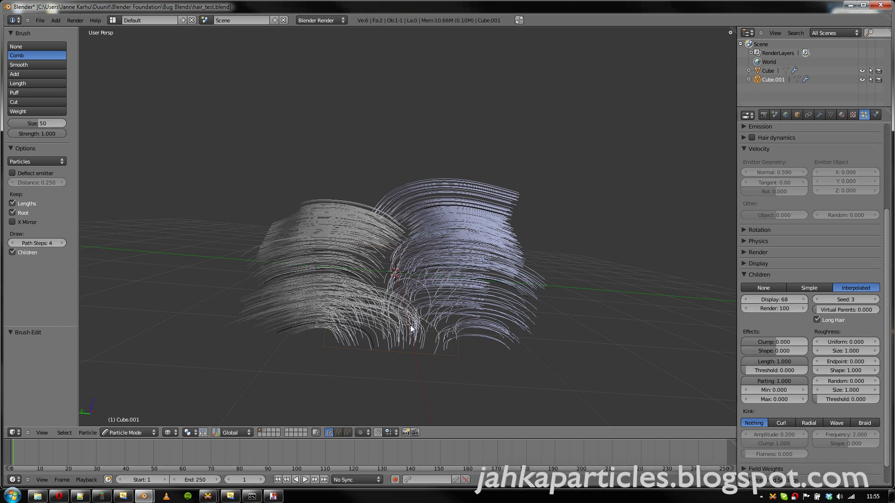
{"action": "mouse_move", "coordinate": [424, 275]}
{"action": "middle_mouse_down"}
{"action": "mouse_move", "coordinate": [432, 373]}
{"action": "mouse_move", "coordinate": [424, 267]}
{"action": "middle_mouse_up"}
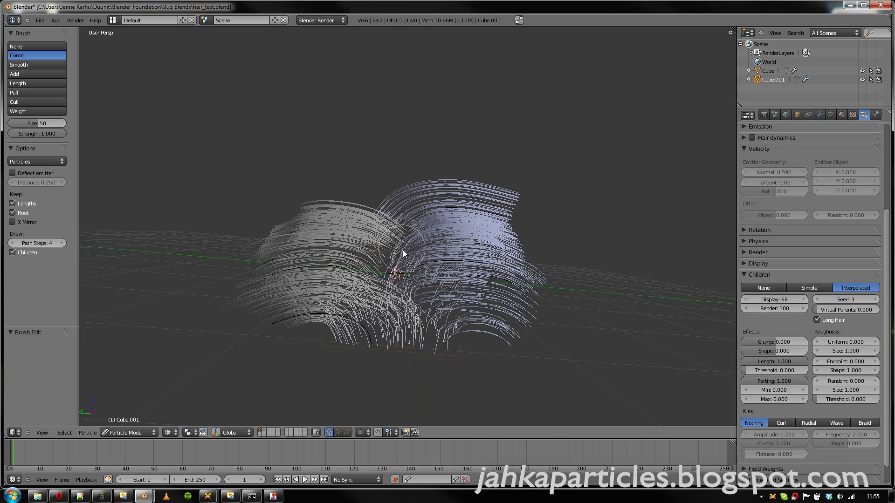
{"action": "middle_click_drag", "start_coordinate": [416, 250], "coordinate": [430, 318]}
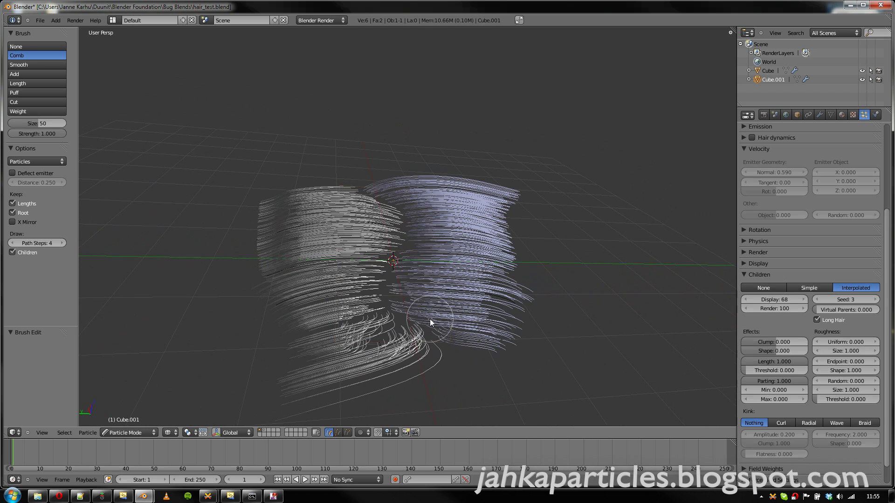
Step: Raise the parting Min value to 1.200 and inspect the parted hair from above and the front
{"action": "left_click", "coordinate": [799, 391]}
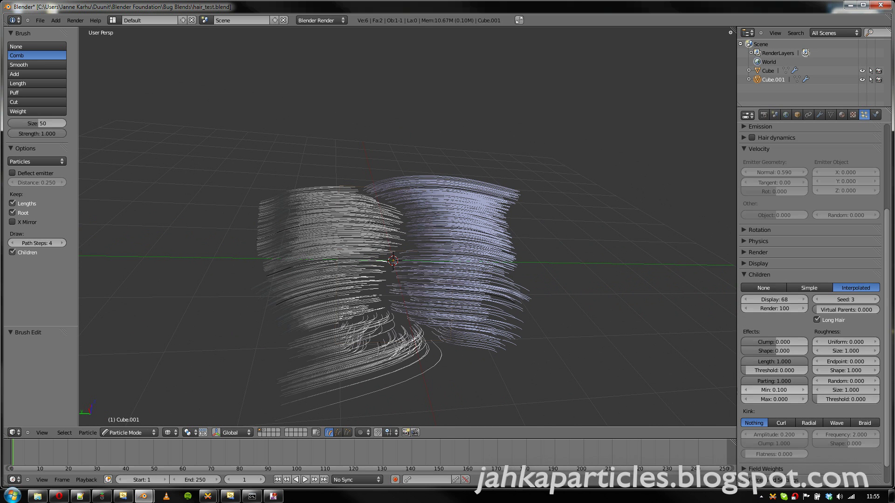
{"action": "left_click", "coordinate": [799, 391]}
{"action": "left_click", "coordinate": [799, 391]}
{"action": "left_click", "coordinate": [800, 391]}
{"action": "left_click", "coordinate": [799, 390]}
{"action": "left_click", "coordinate": [799, 390]}
{"action": "left_click", "coordinate": [799, 391]}
{"action": "left_click", "coordinate": [799, 391]}
{"action": "left_click", "coordinate": [799, 391]}
{"action": "left_click", "coordinate": [799, 391]}
{"action": "left_click", "coordinate": [800, 391]}
{"action": "middle_click_drag", "start_coordinate": [393, 232], "coordinate": [412, 367]}
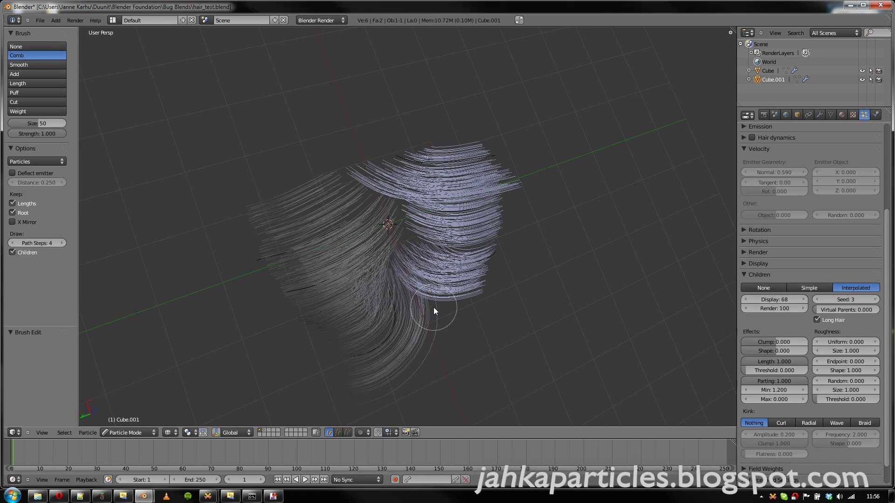
{"action": "middle_click_drag", "start_coordinate": [410, 270], "coordinate": [383, 146]}
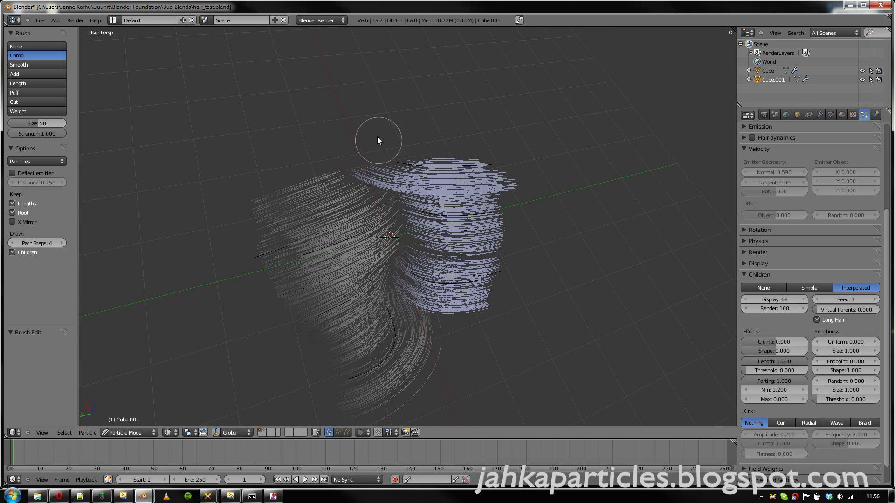
{"action": "middle_click_drag", "start_coordinate": [422, 309], "coordinate": [382, 183]}
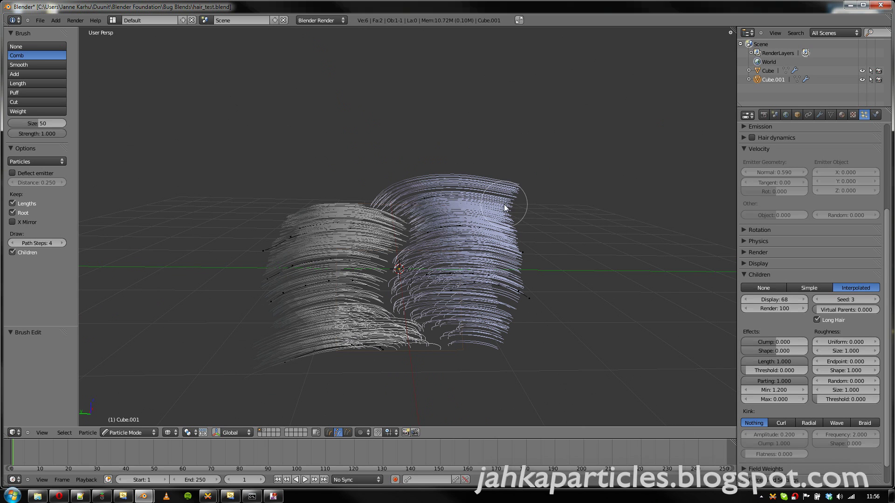
Step: Move the tip of the rear guide hair on the blue side across the parting and back to stand upright above it
{"action": "key", "text": "g"}
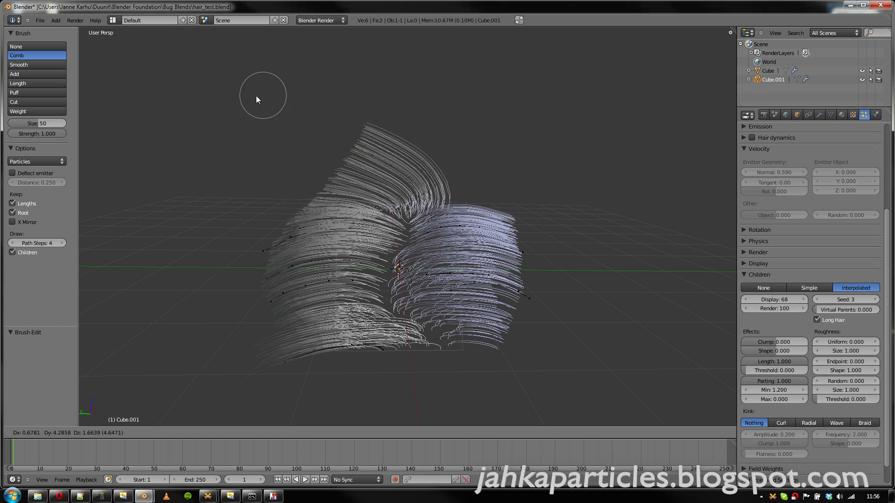
{"action": "left_click", "coordinate": [160, 186]}
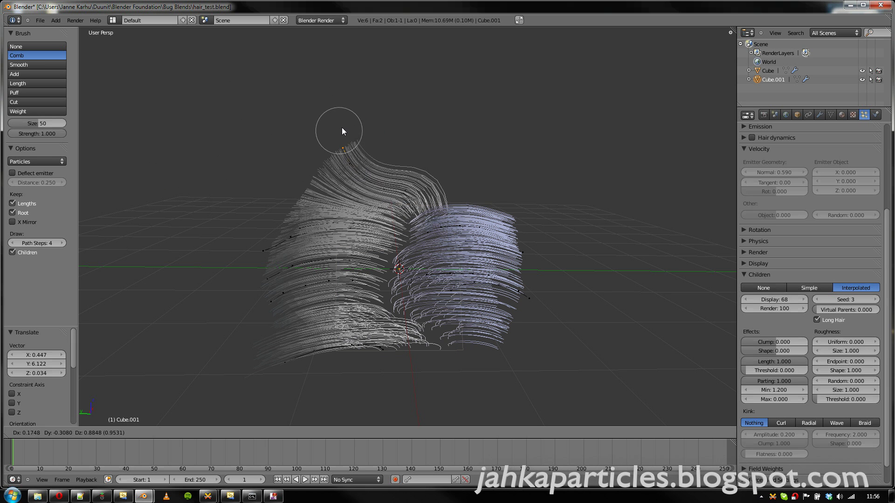
{"action": "left_click", "coordinate": [425, 92]}
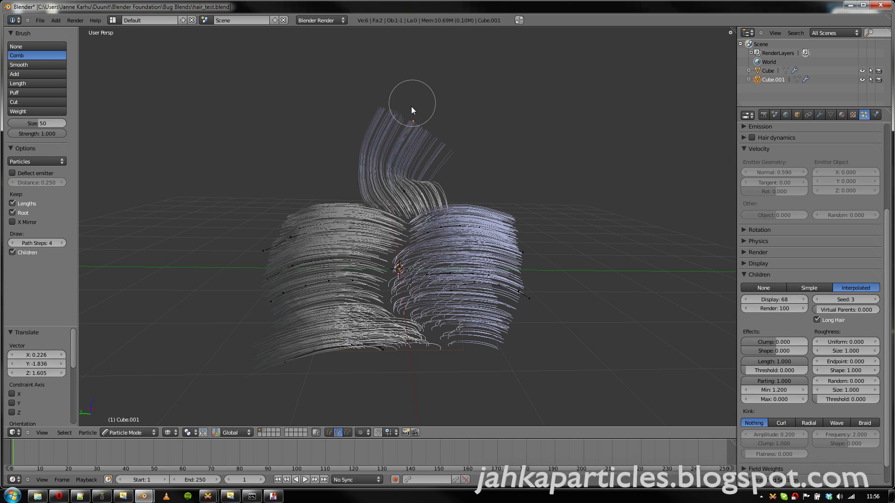
{"action": "key", "text": "g"}
{"action": "left_click", "coordinate": [396, 99]}
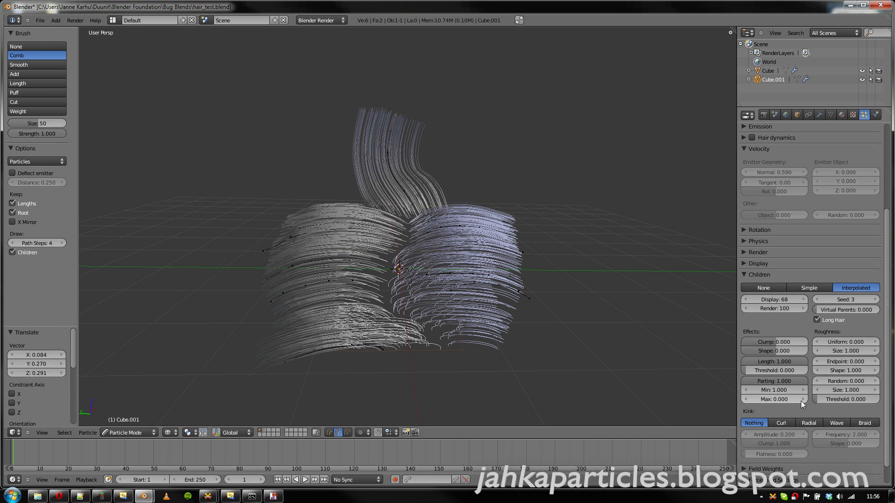
Step: Set the parting Max to 1.200 and move the upright guide hair's tip down onto the blue side
{"action": "mouse_move", "coordinate": [798, 402]}
{"action": "left_mouse_down"}
{"action": "mouse_move", "coordinate": [831, 402]}
{"action": "mouse_move", "coordinate": [803, 401]}
{"action": "left_mouse_up"}
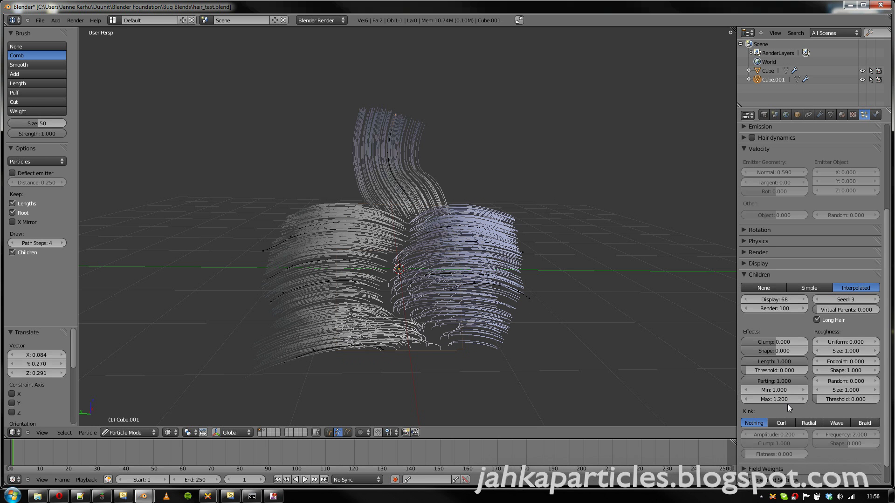
{"action": "mouse_move", "coordinate": [398, 111]}
{"action": "left_mouse_down"}
{"action": "mouse_move", "coordinate": [296, 107]}
{"action": "mouse_move", "coordinate": [372, 81]}
{"action": "mouse_move", "coordinate": [478, 94]}
{"action": "mouse_move", "coordinate": [536, 118]}
{"action": "mouse_move", "coordinate": [672, 258]}
{"action": "mouse_move", "coordinate": [723, 231]}
{"action": "mouse_move", "coordinate": [85, 228]}
{"action": "mouse_move", "coordinate": [117, 278]}
{"action": "left_mouse_up"}
{"action": "middle_click_drag", "start_coordinate": [420, 256], "coordinate": [412, 240]}
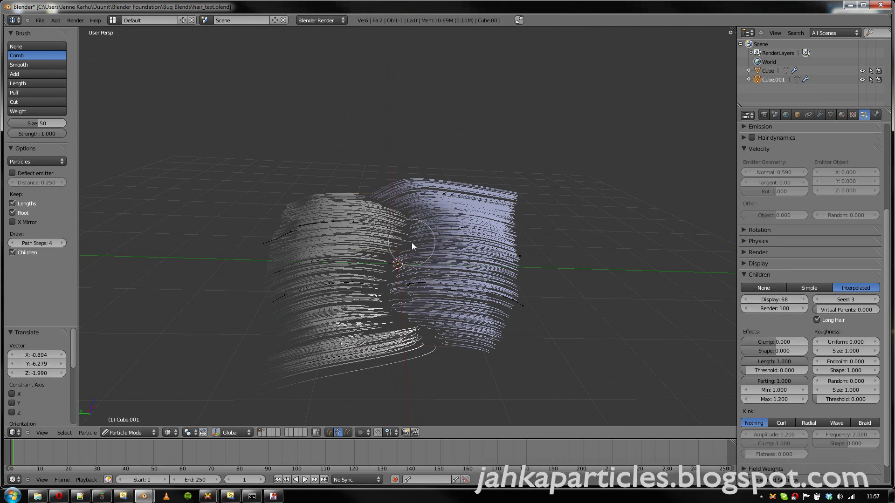
Step: Add two guide hairs along the parting, one at the front and one near the middle, and move their tips onto the blue side
{"action": "left_click", "coordinate": [48, 74]}
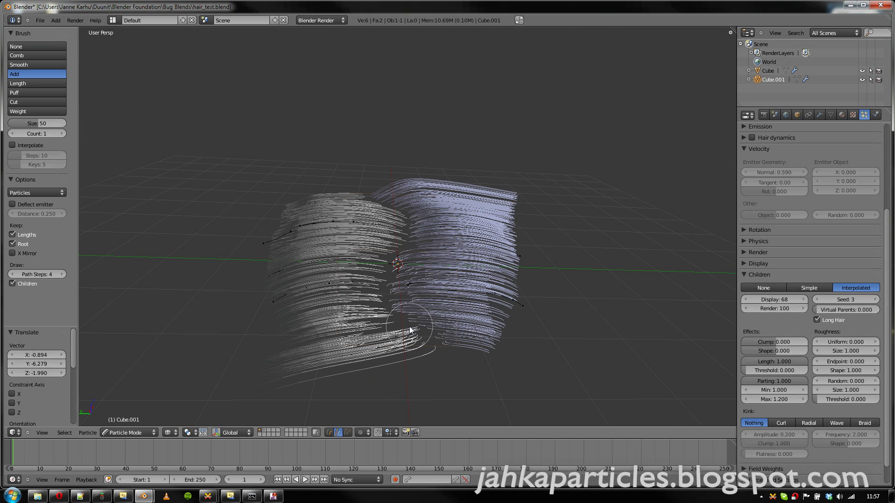
{"action": "left_click_drag", "start_coordinate": [410, 330], "coordinate": [423, 348]}
{"action": "key", "text": "ctrl+z"}
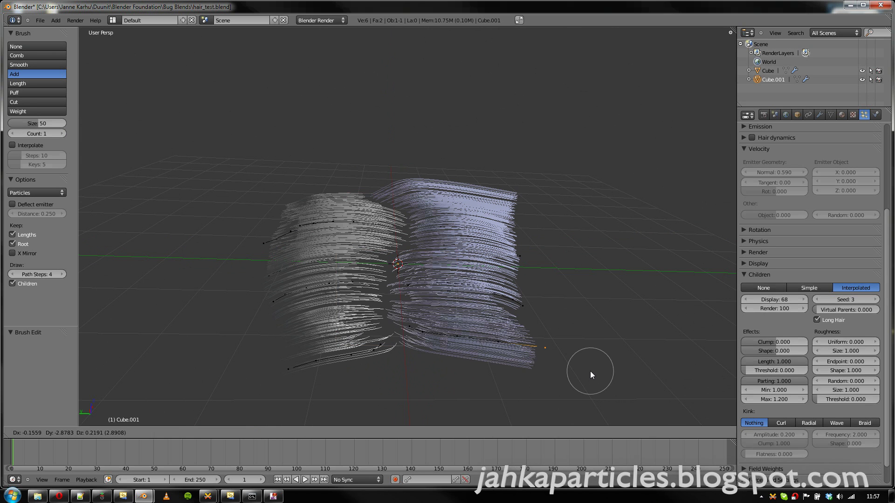
{"action": "left_click", "coordinate": [409, 231]}
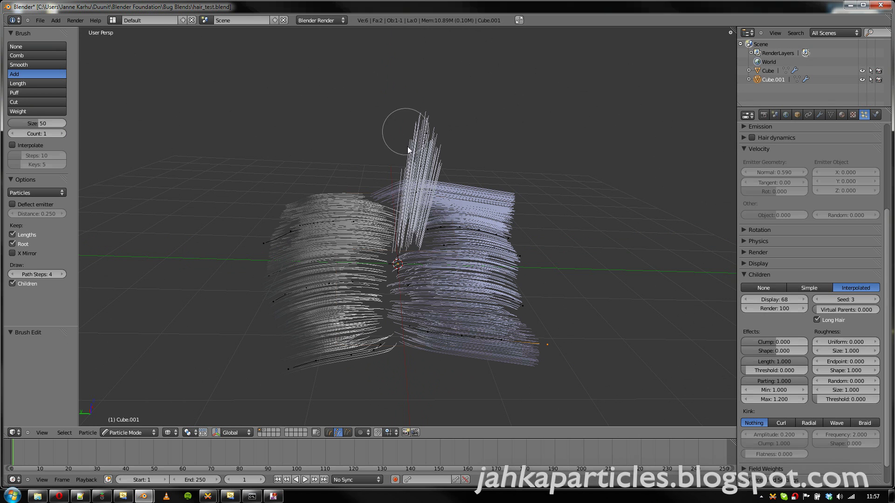
{"action": "key", "text": "g"}
{"action": "left_click", "coordinate": [625, 256]}
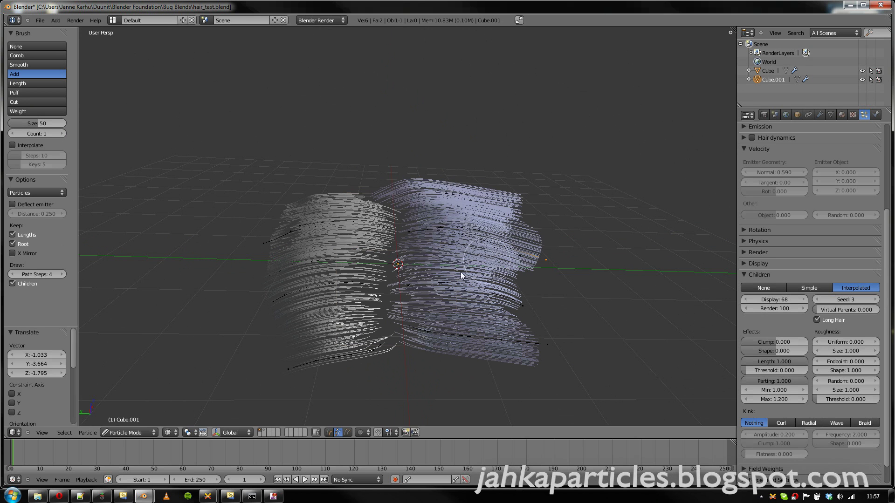
Step: Add a guide hair at the rear of the parting and move its tip down onto the grey side
{"action": "left_click", "coordinate": [377, 200]}
{"action": "key", "text": "g"}
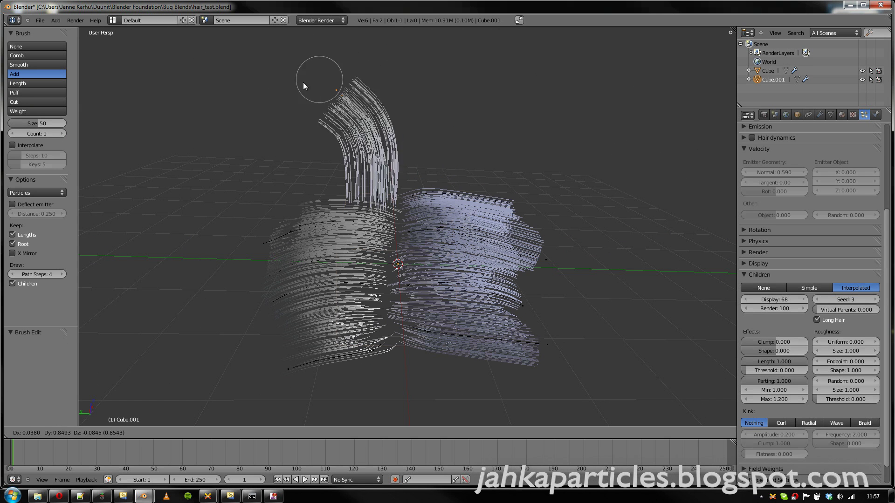
{"action": "left_click", "coordinate": [183, 196]}
{"action": "middle_click_drag", "start_coordinate": [400, 322], "coordinate": [405, 274]}
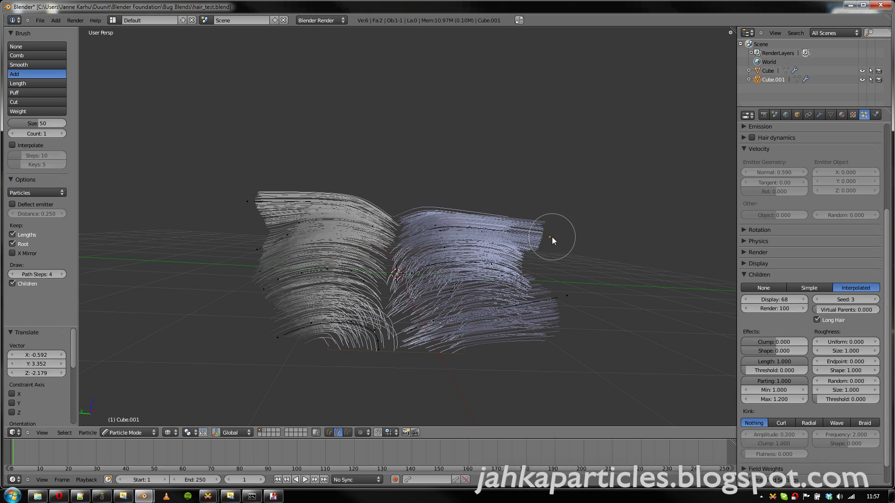
Step: Raise one blue-side guide hair's tip above the others and lengthen that hair with the Length brush set to Grow
{"action": "key", "text": "g"}
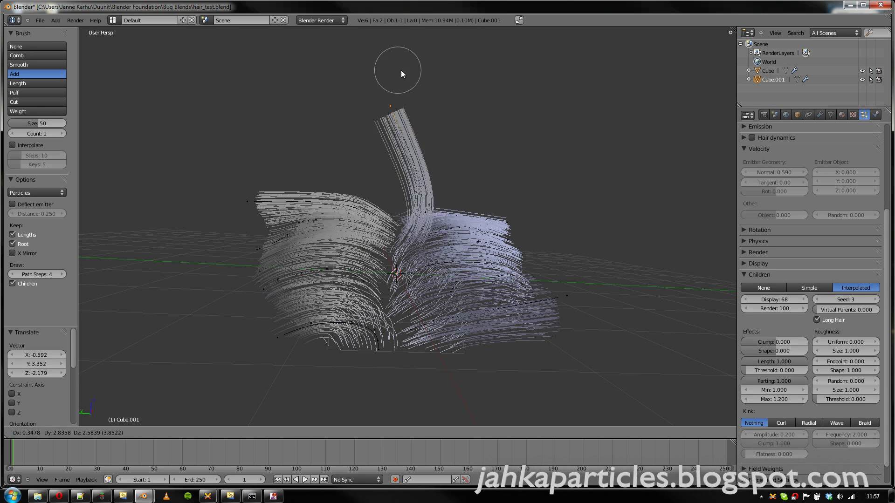
{"action": "left_click", "coordinate": [504, 97]}
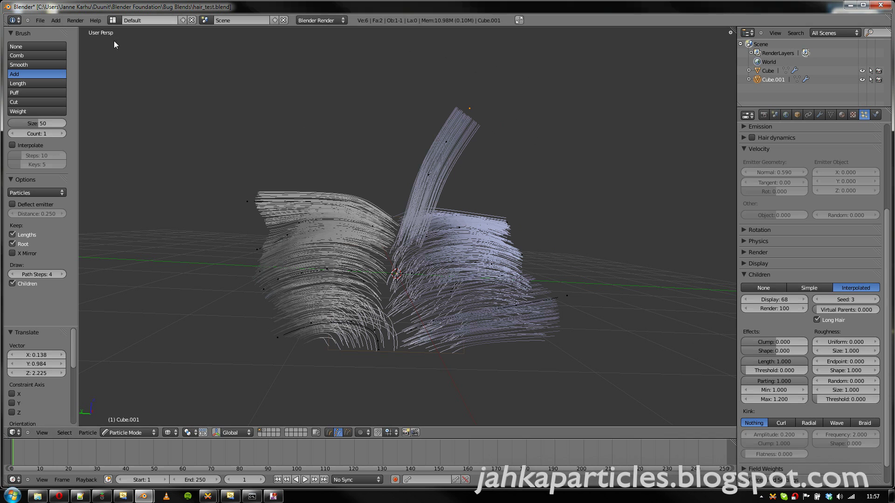
{"action": "left_click", "coordinate": [18, 83]}
{"action": "mouse_move", "coordinate": [446, 152]}
{"action": "left_mouse_down"}
{"action": "mouse_move", "coordinate": [500, 54]}
{"action": "mouse_move", "coordinate": [508, 98]}
{"action": "left_mouse_up"}
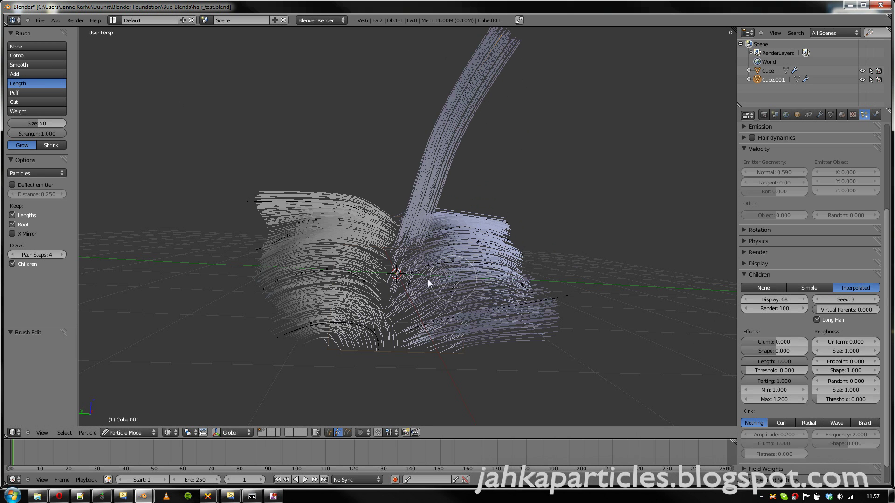
{"action": "middle_click_drag", "start_coordinate": [420, 259], "coordinate": [356, 302]}
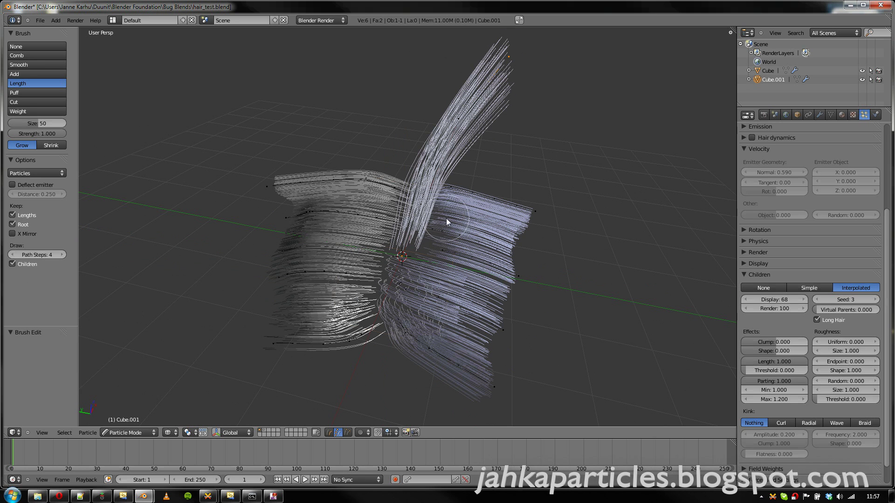
Step: Set the child hair kink to Curl, raise the drawn Path Steps to 6 and inspect the curls
{"action": "left_click", "coordinate": [781, 422]}
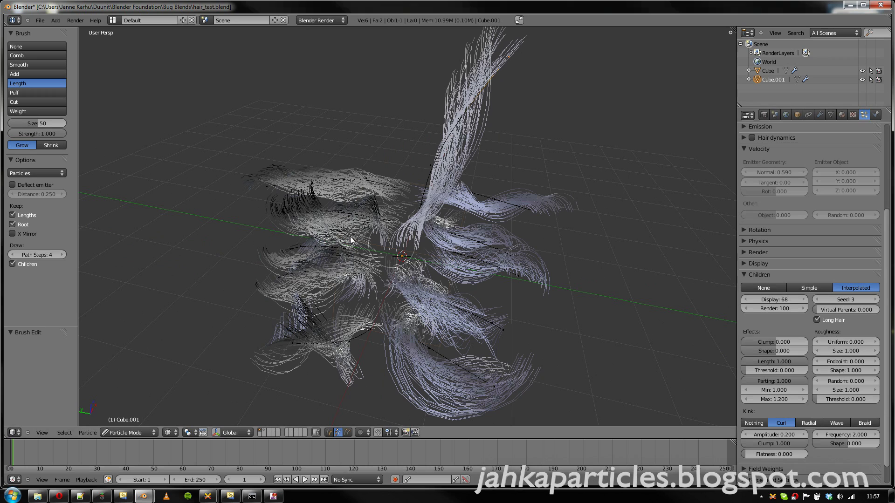
{"action": "left_click", "coordinate": [62, 254]}
{"action": "left_click", "coordinate": [61, 253]}
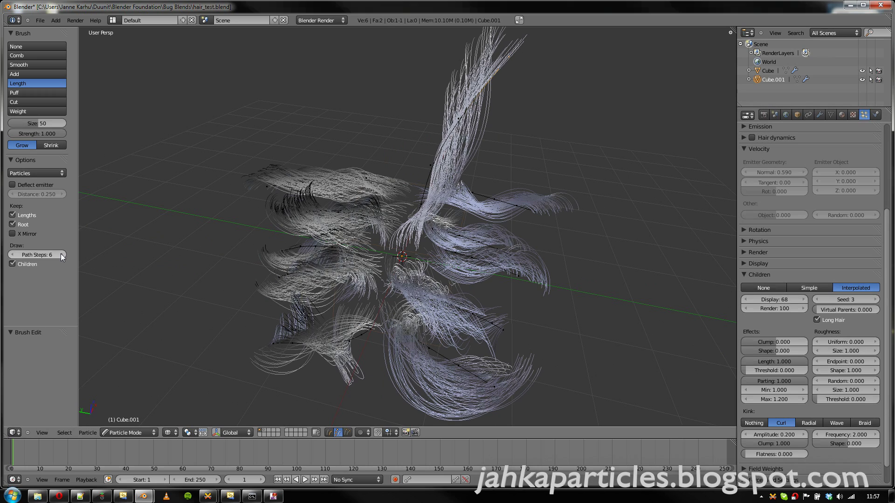
{"action": "mouse_move", "coordinate": [439, 287]}
{"action": "middle_mouse_down"}
{"action": "mouse_move", "coordinate": [505, 175]}
{"action": "mouse_move", "coordinate": [410, 200]}
{"action": "mouse_move", "coordinate": [446, 335]}
{"action": "mouse_move", "coordinate": [469, 203]}
{"action": "mouse_move", "coordinate": [340, 260]}
{"action": "mouse_move", "coordinate": [380, 224]}
{"action": "mouse_move", "coordinate": [489, 216]}
{"action": "mouse_move", "coordinate": [562, 233]}
{"action": "mouse_move", "coordinate": [464, 292]}
{"action": "mouse_move", "coordinate": [397, 270]}
{"action": "mouse_move", "coordinate": [451, 255]}
{"action": "middle_mouse_up"}
{"action": "scroll", "coordinate": [397, 268], "scroll_direction": "down", "scroll_amount": 3}
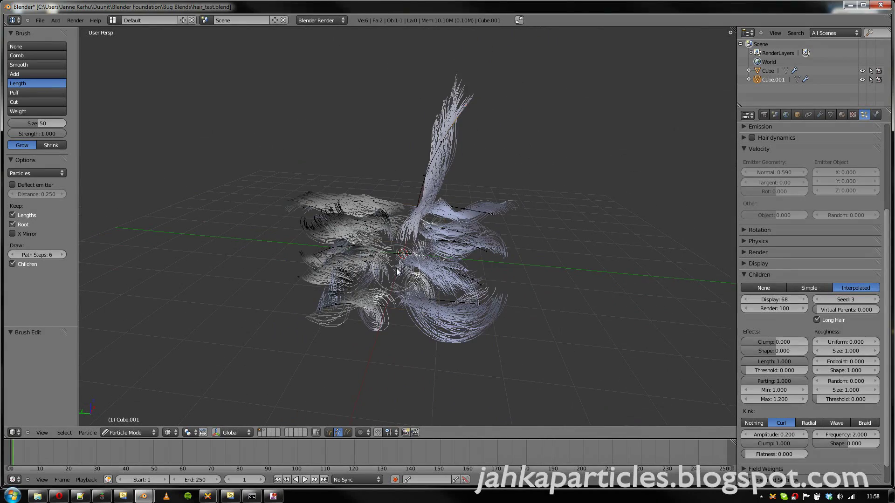
{"action": "middle_click_drag", "start_coordinate": [387, 271], "coordinate": [390, 312]}
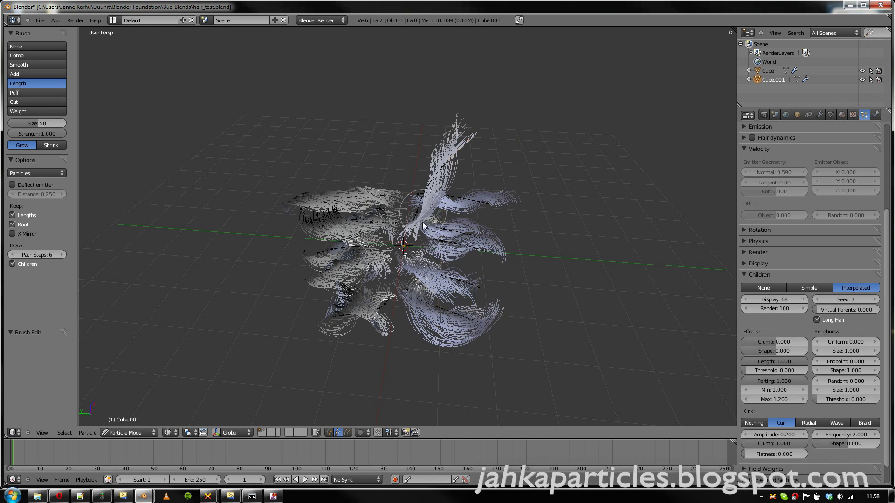
{"action": "middle_click_drag", "start_coordinate": [416, 278], "coordinate": [416, 244]}
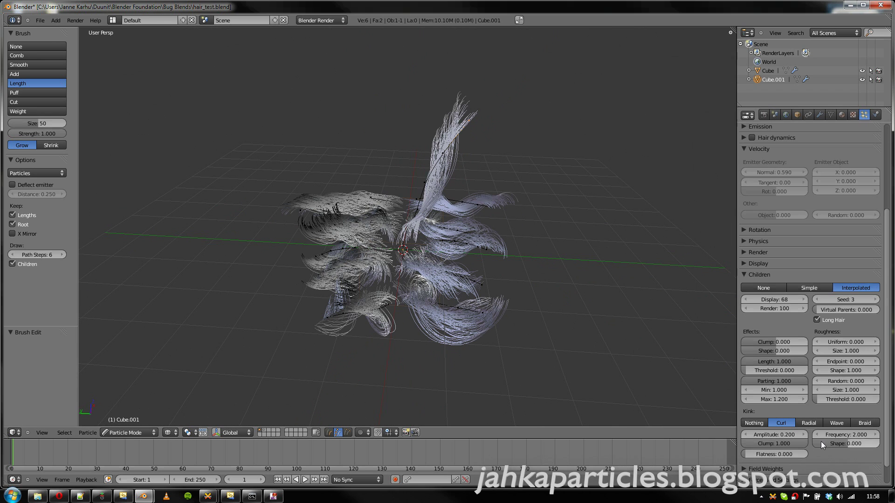
Step: Set the curl kink's Flatness to 1.000 and Frequency to 4.963, and inspect the curls from several angles
{"action": "left_click_drag", "start_coordinate": [745, 454], "coordinate": [819, 460]}
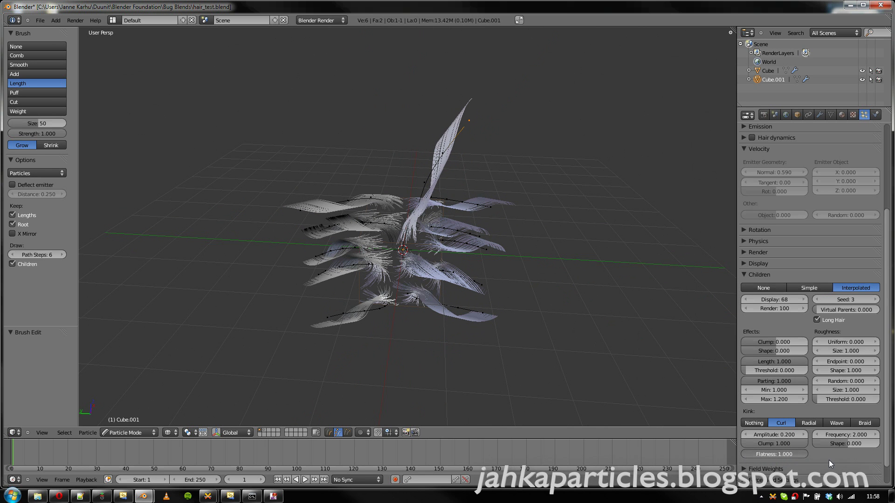
{"action": "middle_click_drag", "start_coordinate": [444, 241], "coordinate": [438, 289]}
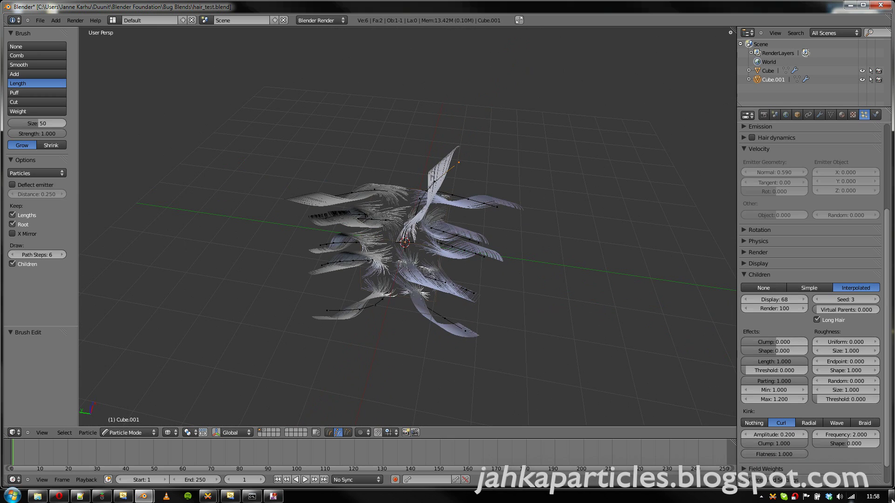
{"action": "left_click_drag", "start_coordinate": [846, 437], "coordinate": [891, 437]}
{"action": "middle_click_drag", "start_coordinate": [441, 224], "coordinate": [438, 243]}
{"action": "middle_click_drag", "start_coordinate": [399, 279], "coordinate": [422, 228]}
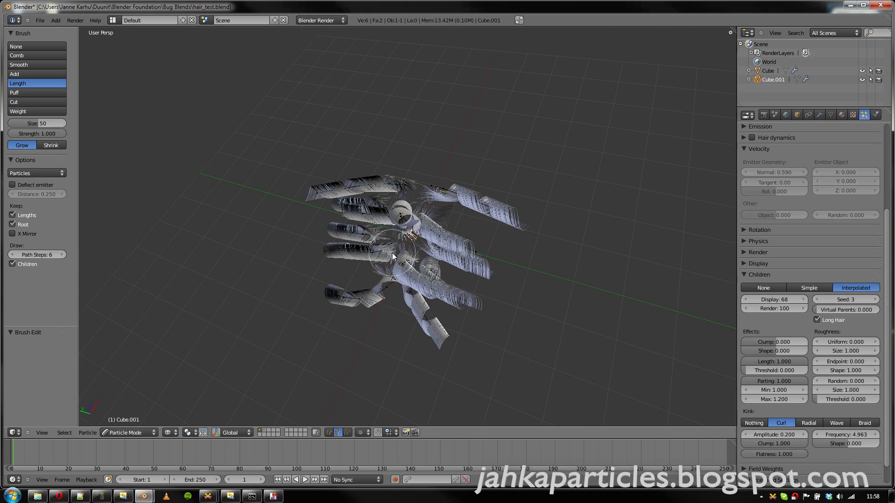
{"action": "middle_click_drag", "start_coordinate": [389, 263], "coordinate": [365, 279]}
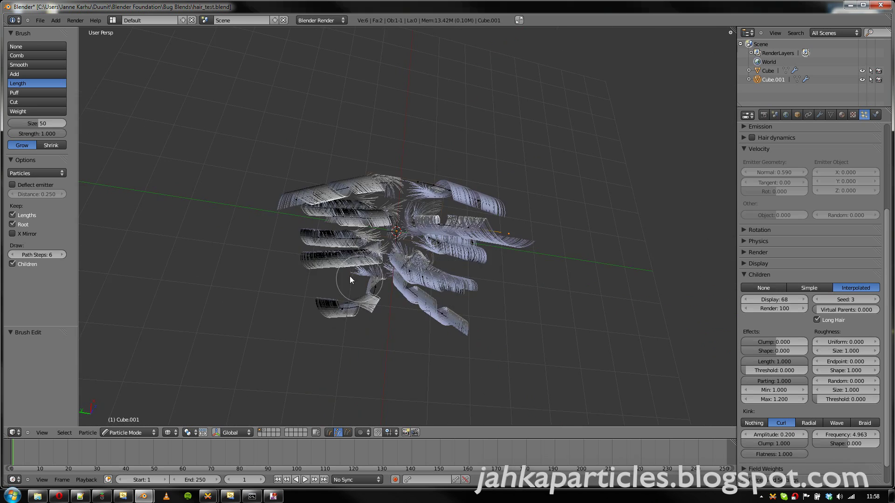
{"action": "middle_click_drag", "start_coordinate": [400, 254], "coordinate": [401, 195]}
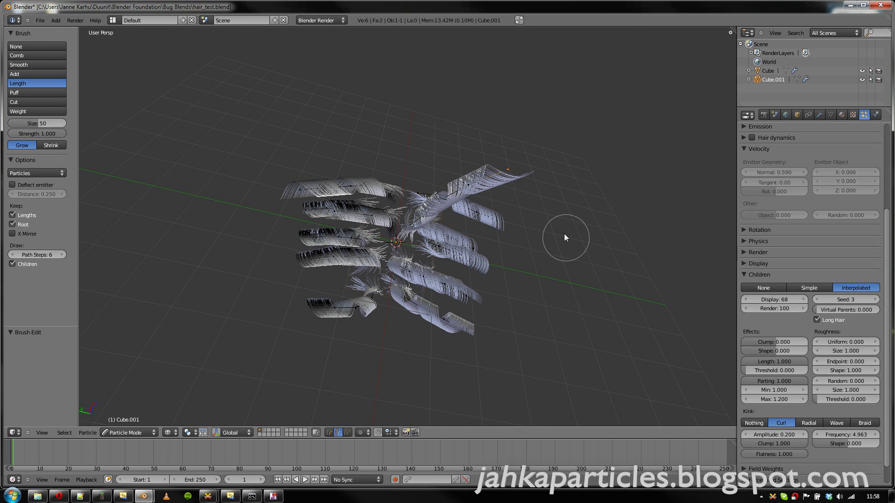
Step: Set the kink Flatness to 0.900 and the children's Clump effect to 1.000, and inspect the strands
{"action": "left_click_drag", "start_coordinate": [803, 454], "coordinate": [798, 454]}
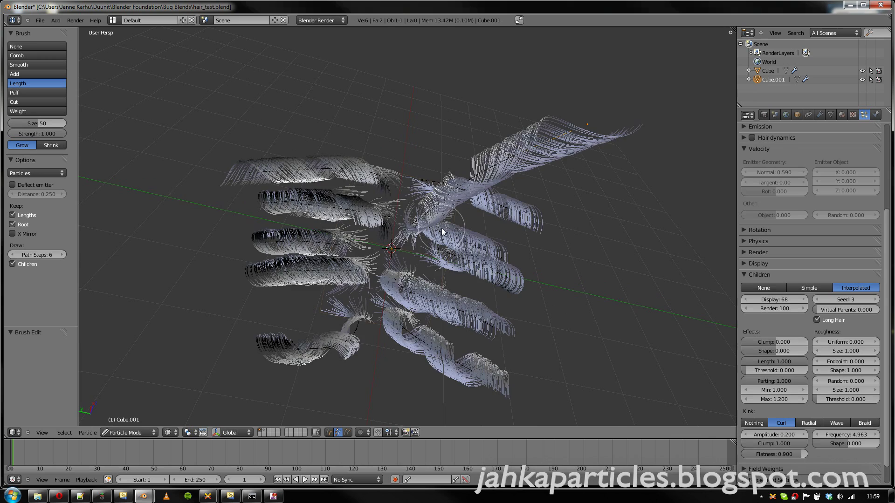
{"action": "middle_click_drag", "start_coordinate": [448, 244], "coordinate": [408, 278]}
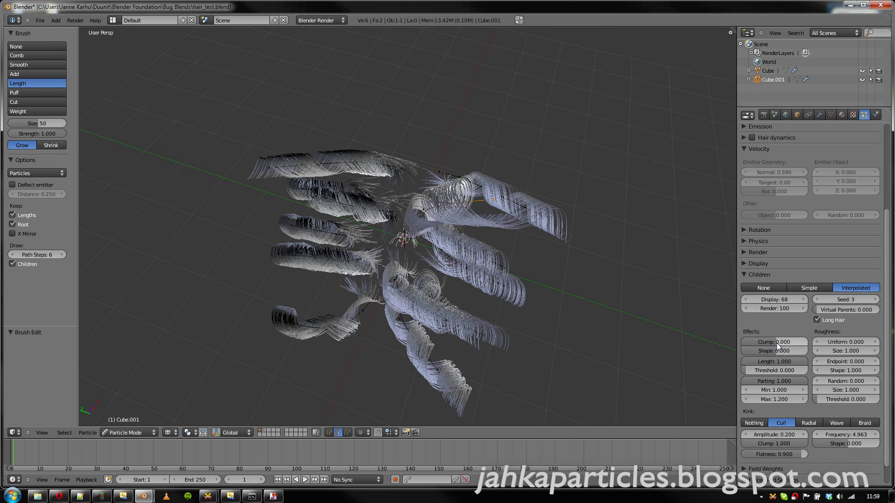
{"action": "left_click_drag", "start_coordinate": [771, 343], "coordinate": [816, 346]}
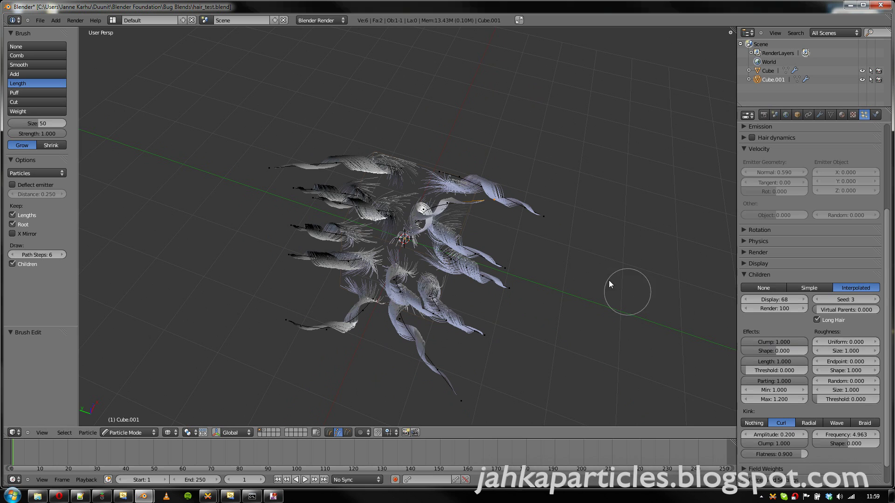
{"action": "middle_click_drag", "start_coordinate": [415, 294], "coordinate": [409, 236]}
{"action": "middle_click_drag", "start_coordinate": [400, 273], "coordinate": [419, 284]}
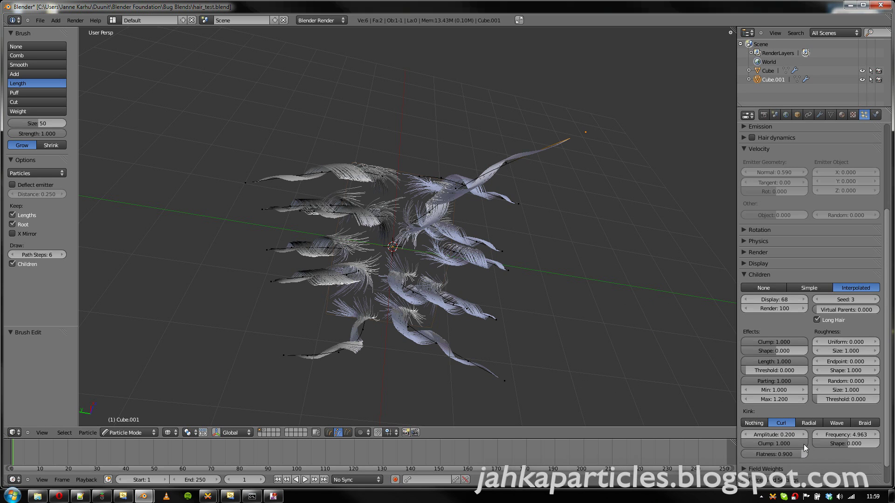
Step: Reduce the kink's own Clump to 0.000 and inspect the curled strands from above and the front
{"action": "left_click_drag", "start_coordinate": [801, 444], "coordinate": [734, 440]}
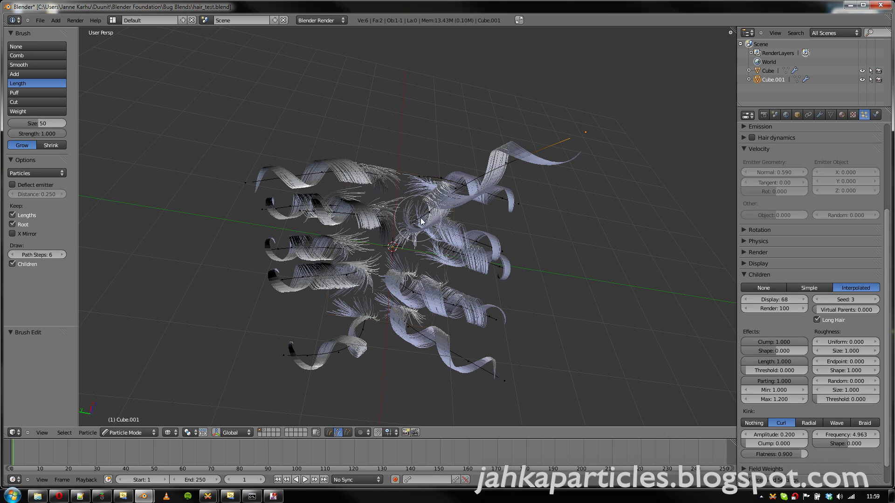
{"action": "middle_click_drag", "start_coordinate": [520, 231], "coordinate": [471, 266]}
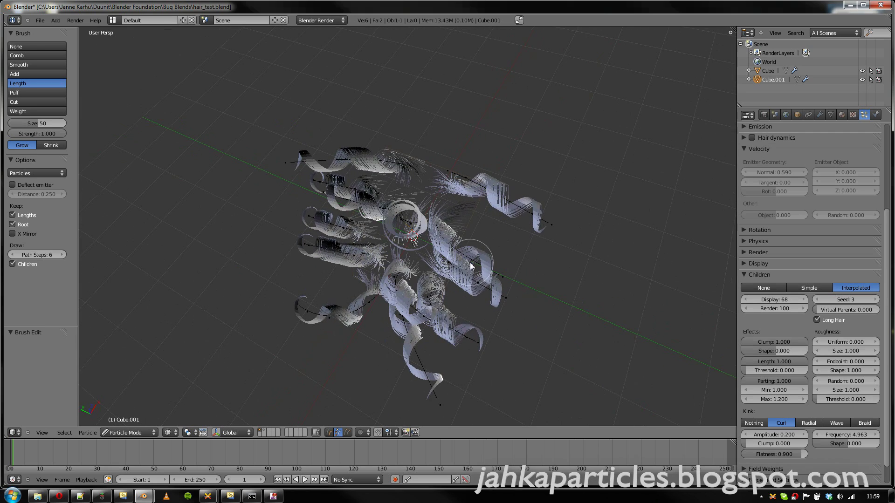
{"action": "mouse_move", "coordinate": [395, 267]}
{"action": "middle_mouse_down"}
{"action": "mouse_move", "coordinate": [426, 258]}
{"action": "mouse_move", "coordinate": [489, 213]}
{"action": "middle_mouse_up"}
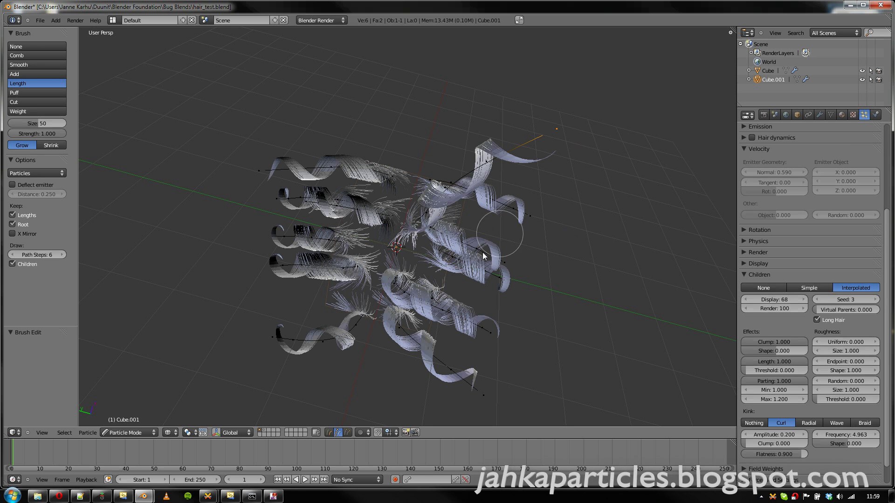
{"action": "mouse_move", "coordinate": [472, 310]}
{"action": "middle_mouse_down"}
{"action": "mouse_move", "coordinate": [444, 306]}
{"action": "mouse_move", "coordinate": [471, 288]}
{"action": "middle_mouse_up"}
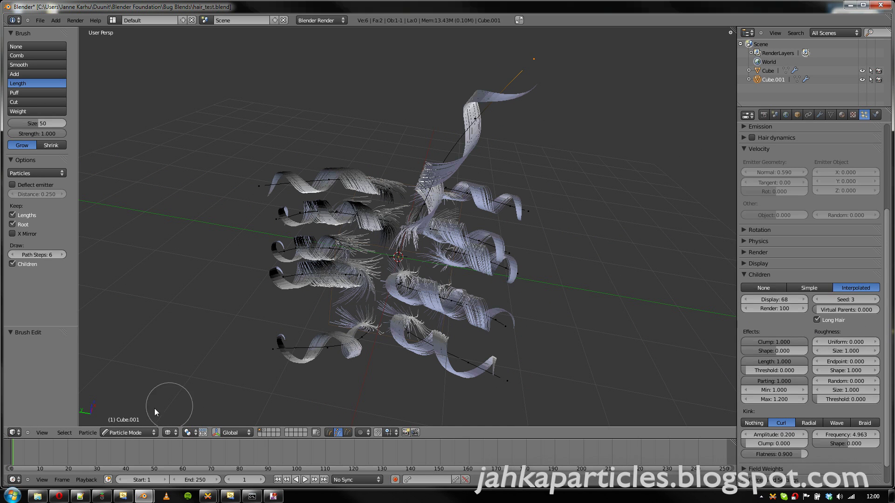
Step: Free the particle system's hair edits in Object Mode and set the emitter geometry Normal velocity to 0.270
{"action": "left_click", "coordinate": [138, 434]}
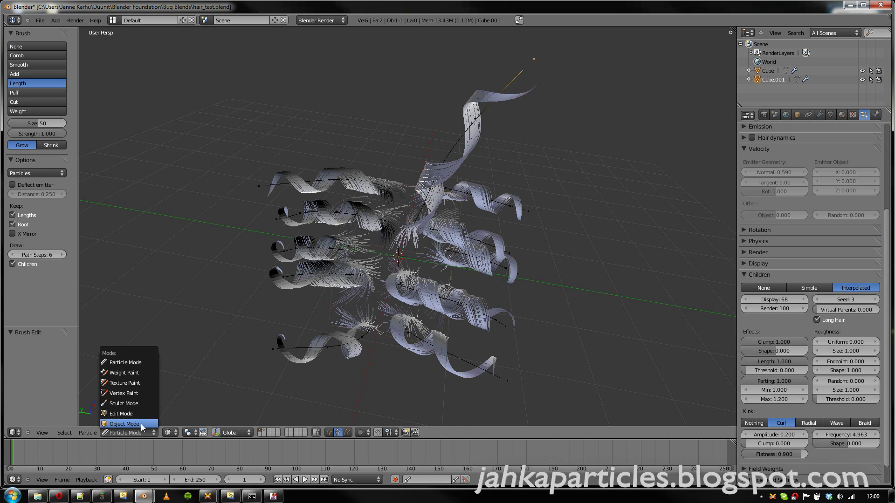
{"action": "left_click", "coordinate": [141, 426]}
{"action": "scroll", "coordinate": [873, 266], "scroll_direction": "up", "scroll_amount": 6}
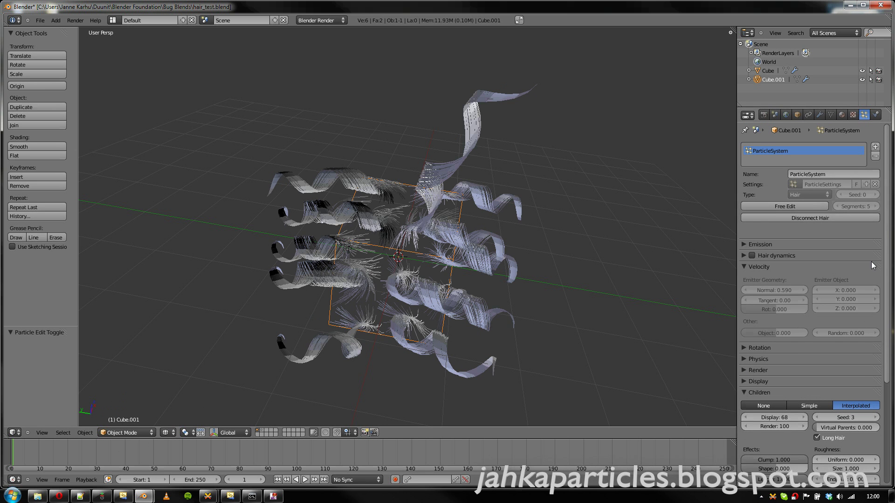
{"action": "left_click", "coordinate": [785, 206]}
{"action": "middle_click_drag", "start_coordinate": [446, 326], "coordinate": [338, 233]}
{"action": "left_click_drag", "start_coordinate": [783, 273], "coordinate": [752, 273]}
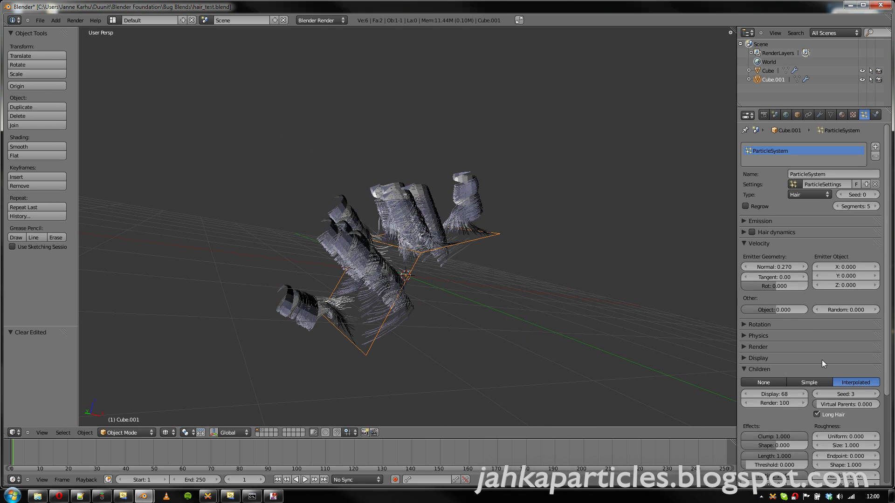
Step: Set the child hair kink to Nothing and reduce Parting to 0.000
{"action": "scroll", "coordinate": [821, 360], "scroll_direction": "down", "scroll_amount": 5}
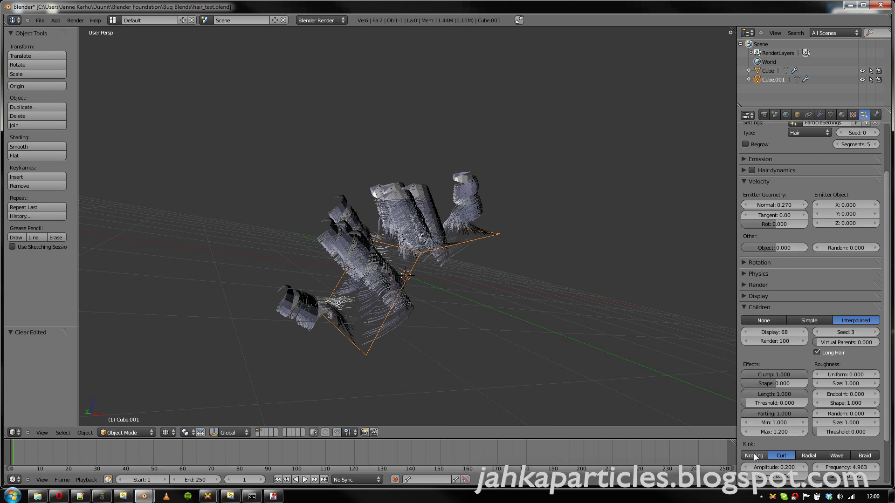
{"action": "left_click", "coordinate": [754, 456]}
{"action": "left_click_drag", "start_coordinate": [784, 413], "coordinate": [655, 417]}
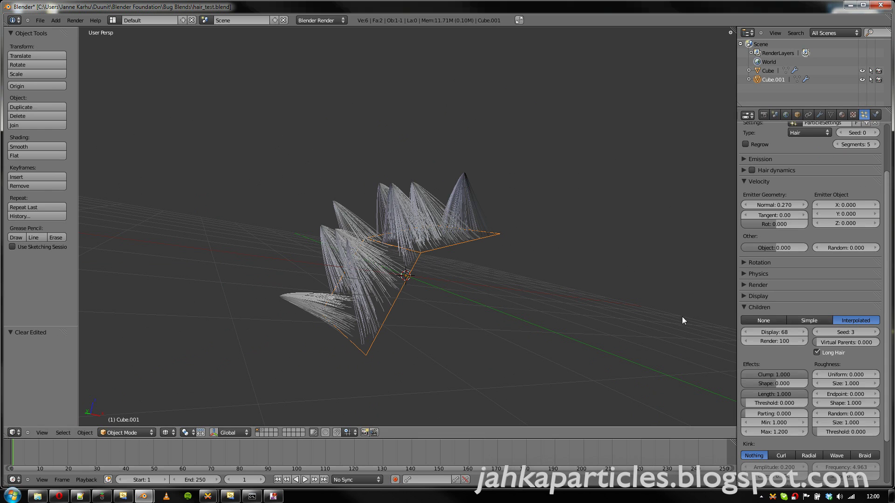
Step: Set the children's Clump effect to 0.000 and the emitter geometry Normal velocity to 0.030, and inspect the hairs from the side
{"action": "scroll", "coordinate": [797, 392], "scroll_direction": "up", "scroll_amount": 3}
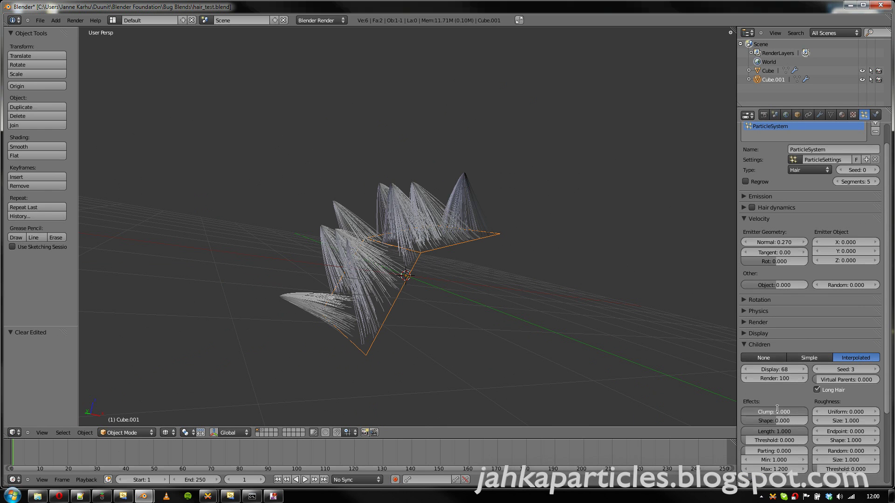
{"action": "left_click_drag", "start_coordinate": [778, 412], "coordinate": [676, 413]}
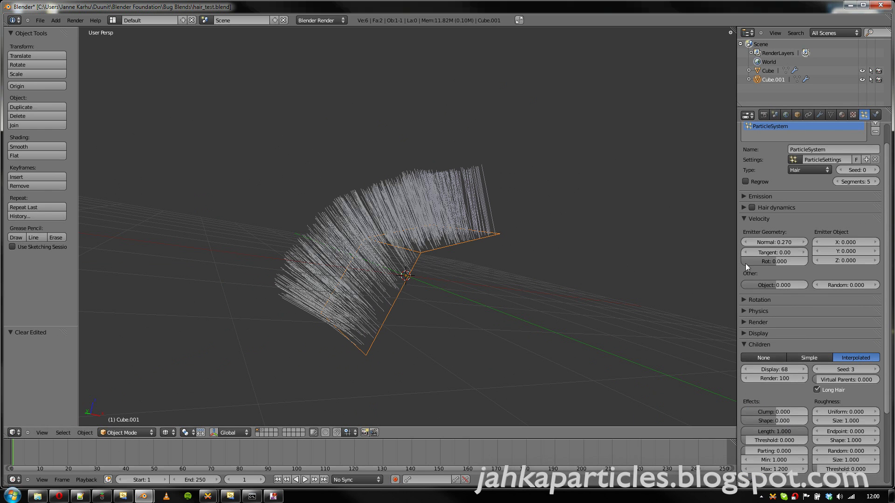
{"action": "left_click_drag", "start_coordinate": [774, 242], "coordinate": [746, 243]}
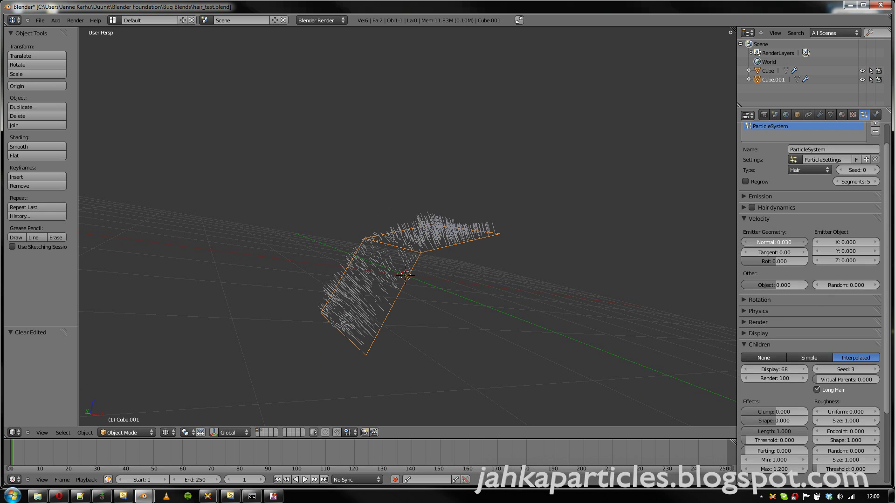
{"action": "middle_click_drag", "start_coordinate": [453, 292], "coordinate": [401, 273]}
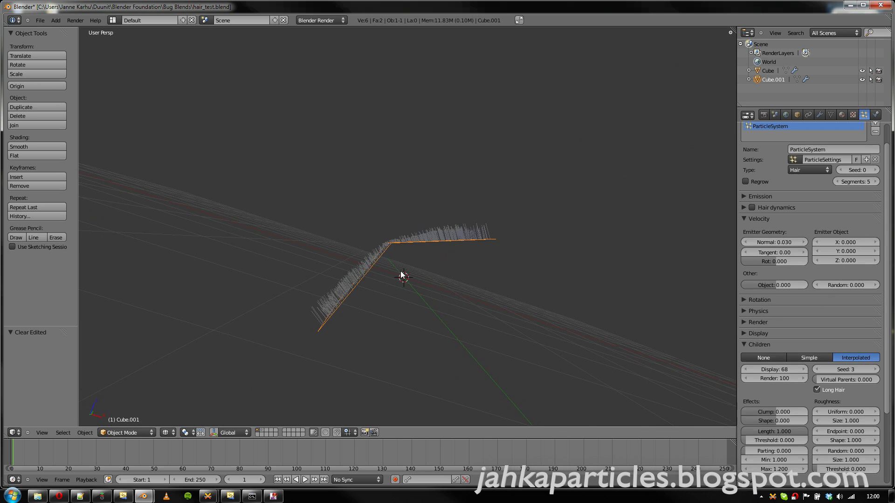
{"action": "scroll", "coordinate": [393, 277], "scroll_direction": "up", "scroll_amount": 2}
{"action": "scroll", "coordinate": [394, 276], "scroll_direction": "up", "scroll_amount": 1}
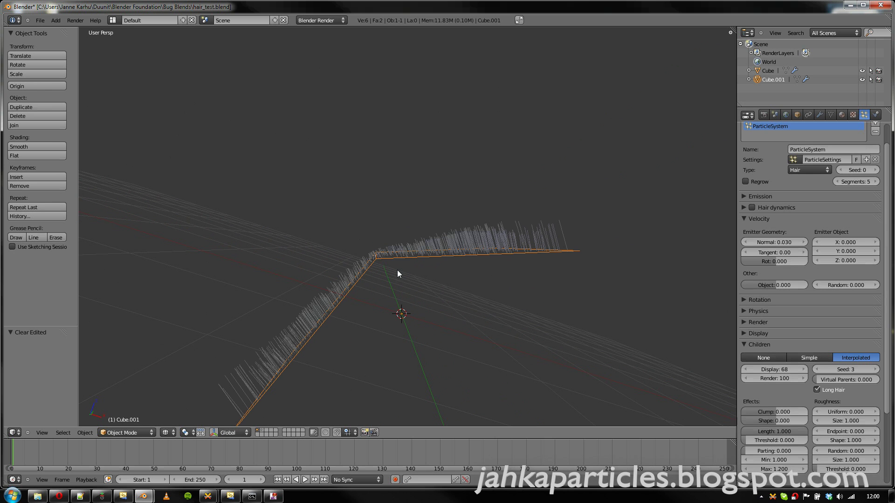
{"action": "scroll", "coordinate": [400, 270], "scroll_direction": "down", "scroll_amount": 1}
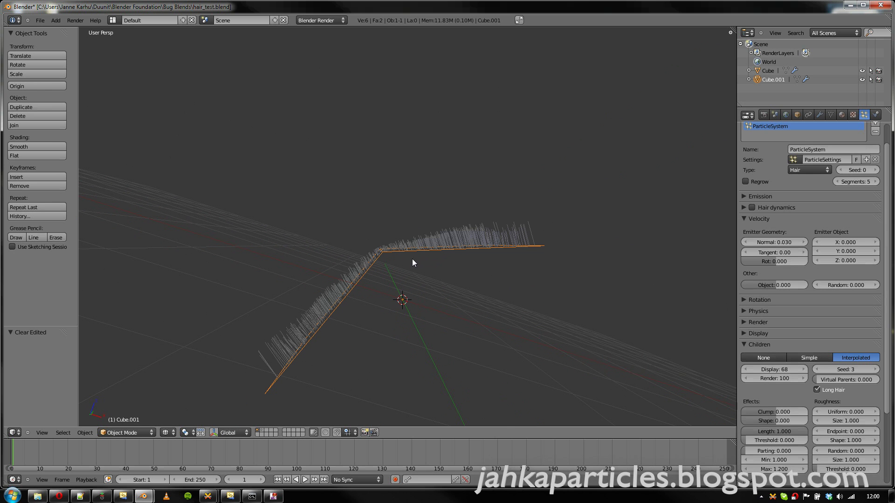
{"action": "scroll", "coordinate": [413, 264], "scroll_direction": "up", "scroll_amount": 1}
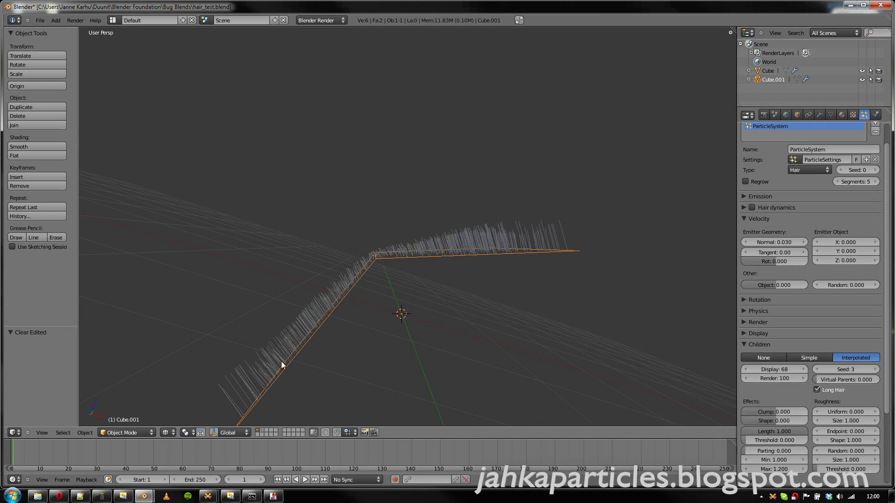
Step: Turn off Long Hair for the interpolated children and inspect the strands around the mesh's fold
{"action": "left_click", "coordinate": [817, 390]}
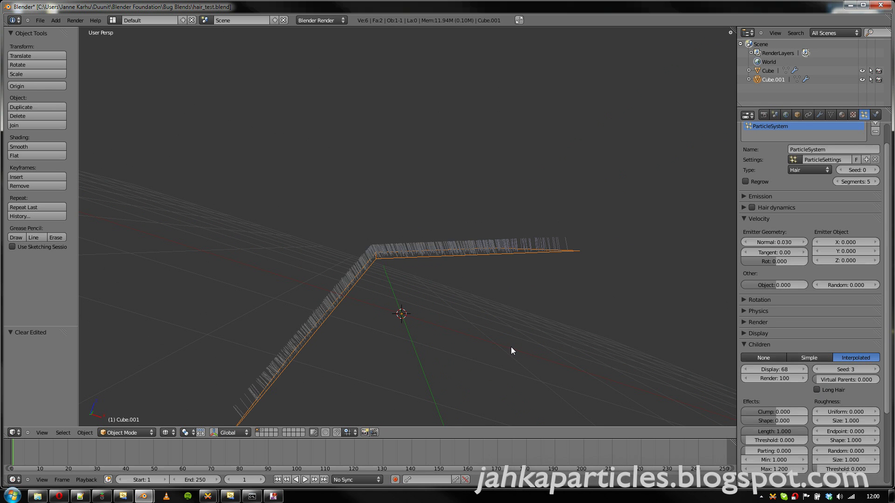
{"action": "scroll", "coordinate": [429, 266], "scroll_direction": "down", "scroll_amount": 1}
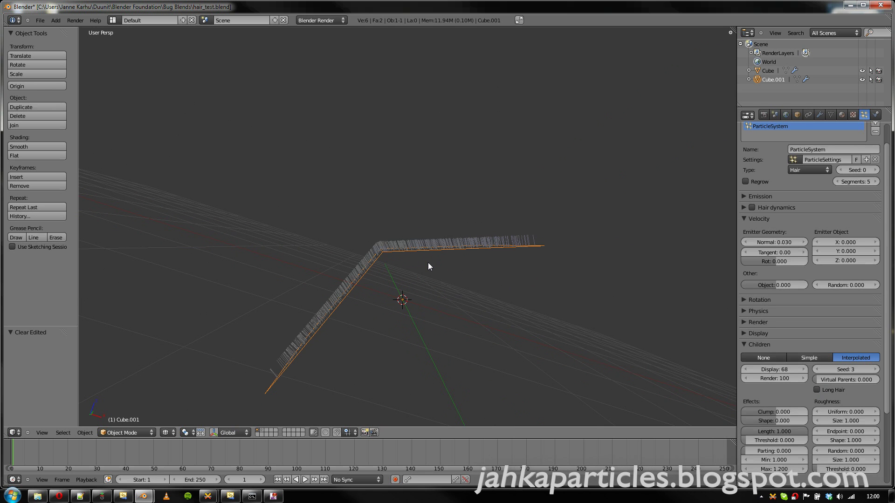
{"action": "mouse_move", "coordinate": [410, 253]}
{"action": "middle_mouse_down"}
{"action": "mouse_move", "coordinate": [477, 351]}
{"action": "mouse_move", "coordinate": [389, 267]}
{"action": "mouse_move", "coordinate": [407, 250]}
{"action": "middle_mouse_up"}
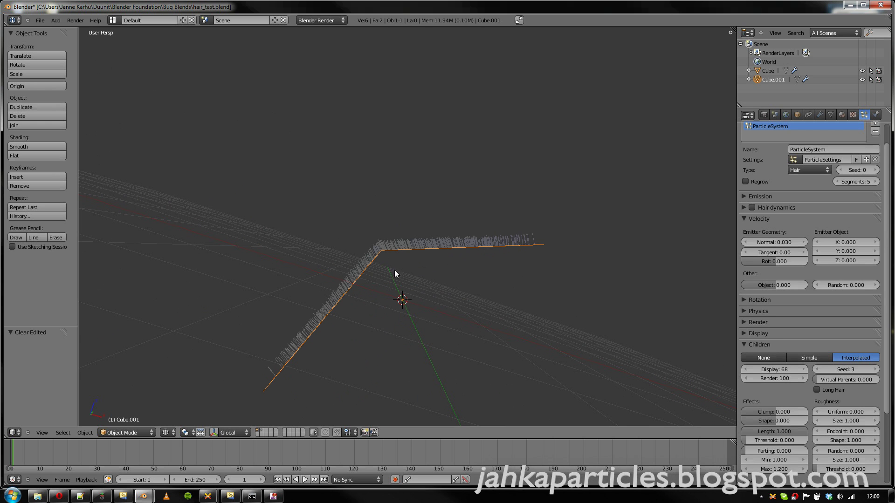
Step: Enter Particle Mode and comb the guide hair near the mesh's outer edge outward with the Comb brush
{"action": "left_click", "coordinate": [114, 433]}
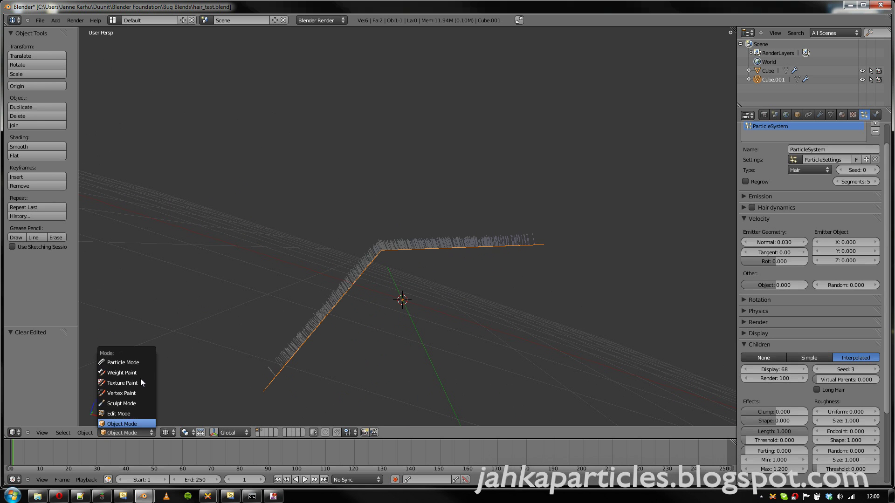
{"action": "left_click", "coordinate": [138, 360]}
{"action": "middle_click_drag", "start_coordinate": [381, 256], "coordinate": [392, 369]}
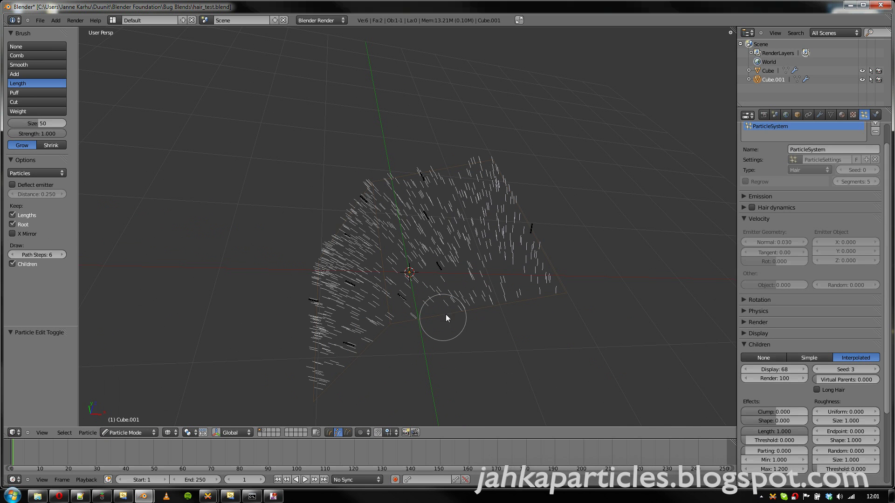
{"action": "left_click", "coordinate": [38, 55]}
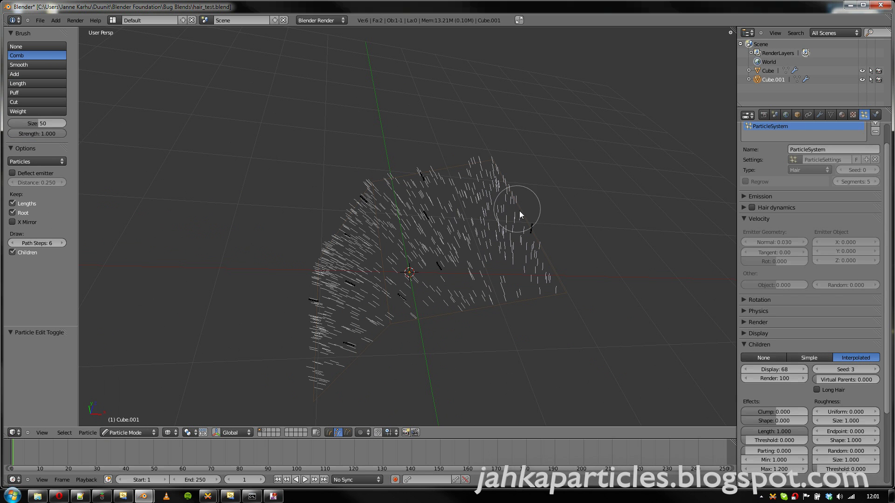
{"action": "left_click_drag", "start_coordinate": [511, 225], "coordinate": [574, 225]}
{"action": "mouse_move", "coordinate": [412, 349]}
{"action": "middle_mouse_down"}
{"action": "mouse_move", "coordinate": [359, 266]}
{"action": "mouse_move", "coordinate": [423, 281]}
{"action": "mouse_move", "coordinate": [386, 345]}
{"action": "mouse_move", "coordinate": [420, 338]}
{"action": "middle_mouse_up"}
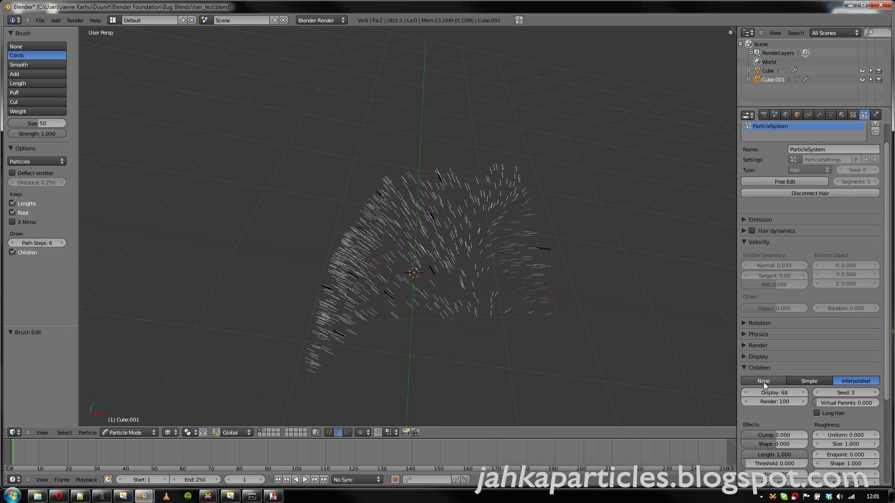
Step: Set the children's Parting to 1.000 with Min 7.000 and Max 10.700
{"action": "scroll", "coordinate": [772, 408], "scroll_direction": "down", "scroll_amount": 4}
{"action": "scroll", "coordinate": [775, 407], "scroll_direction": "down", "scroll_amount": 1}
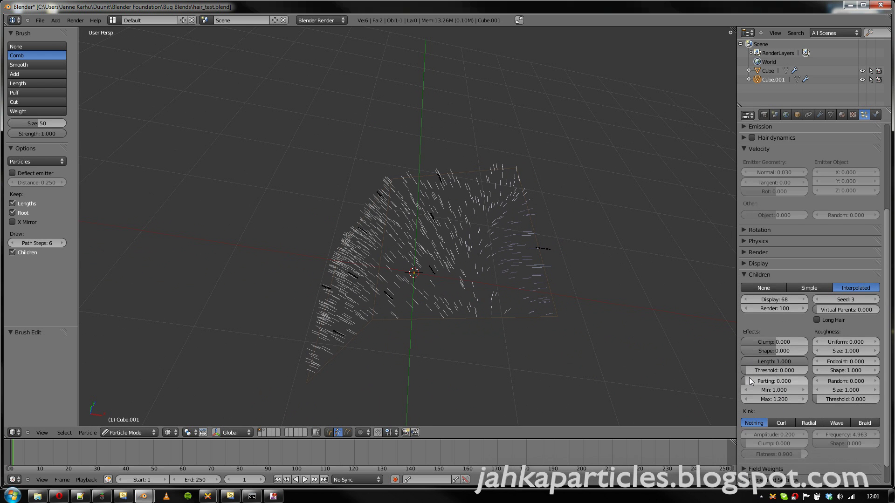
{"action": "left_click_drag", "start_coordinate": [752, 379], "coordinate": [834, 383]}
{"action": "left_click_drag", "start_coordinate": [774, 390], "coordinate": [816, 399]}
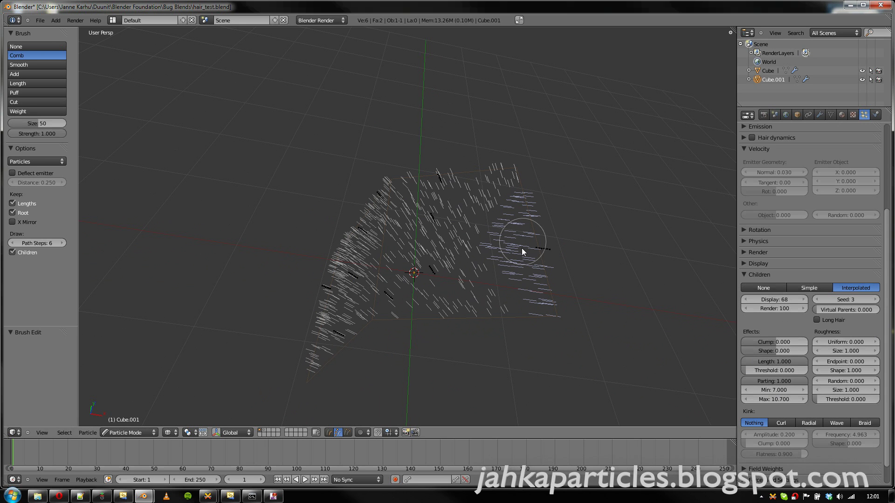
Step: Comb the outer guide hair farther outward and the guide hair beside the 3D cursor in the same direction
{"action": "mouse_move", "coordinate": [536, 248]}
{"action": "left_mouse_down"}
{"action": "mouse_move", "coordinate": [437, 276]}
{"action": "mouse_move", "coordinate": [536, 250]}
{"action": "mouse_move", "coordinate": [449, 264]}
{"action": "mouse_move", "coordinate": [569, 248]}
{"action": "left_mouse_up"}
{"action": "scroll", "coordinate": [508, 275], "scroll_direction": "up", "scroll_amount": 2}
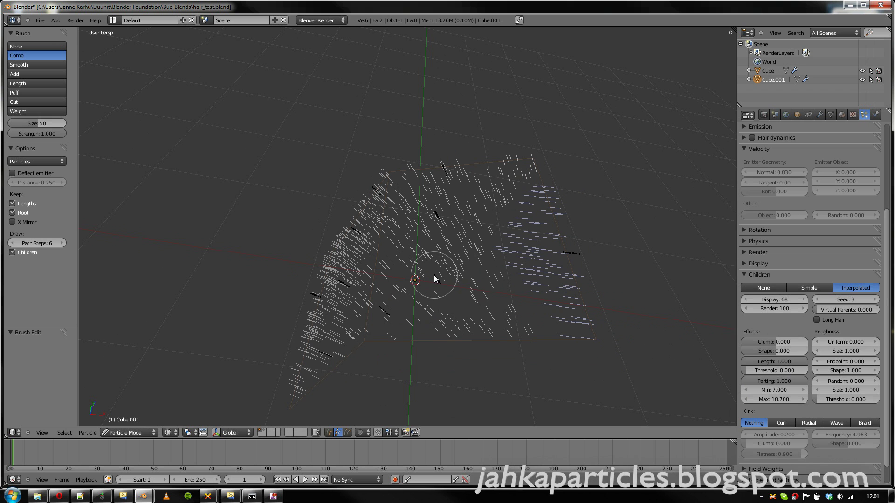
{"action": "left_click_drag", "start_coordinate": [433, 276], "coordinate": [493, 296]}
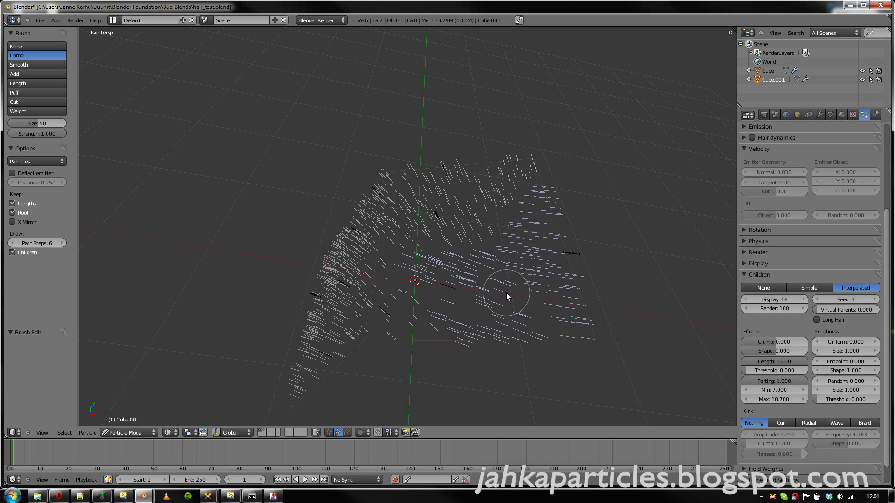
Step: Set the parting Min to 19.800 and Max to 31.500
{"action": "left_click", "coordinate": [774, 399]}
{"action": "type", "text": "0"}
{"action": "key", "text": "Return"}
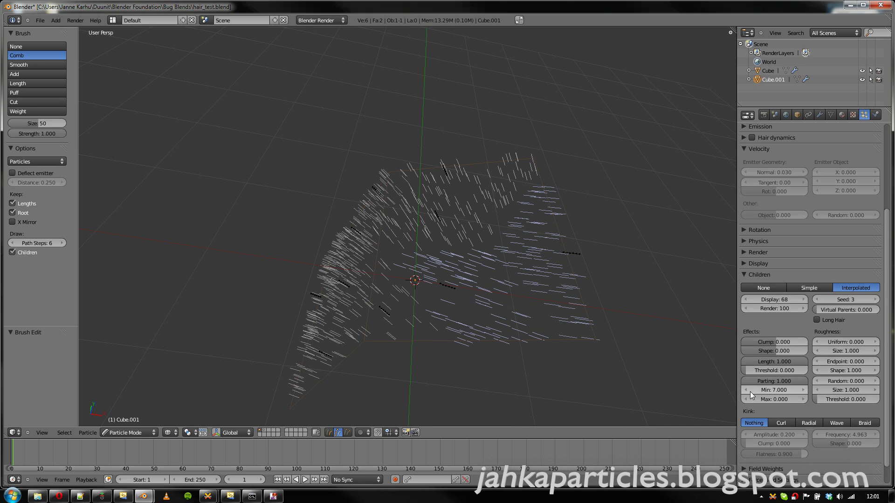
{"action": "left_click_drag", "start_coordinate": [774, 389], "coordinate": [805, 389]}
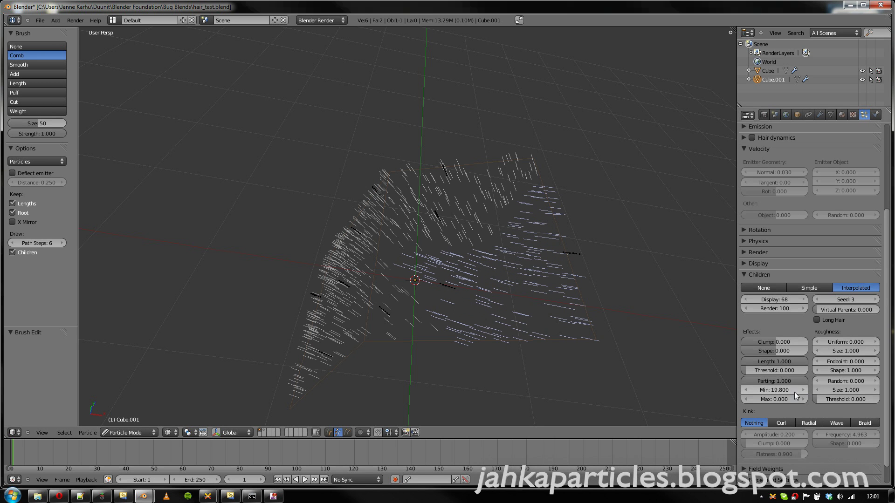
{"action": "left_click_drag", "start_coordinate": [770, 400], "coordinate": [796, 400]}
Step: Translate the selected point of the guide hair beside the 3D cursor by about X 1.130, Y -0.157, Z -0.016
{"action": "mouse_move", "coordinate": [465, 296]}
{"action": "left_mouse_down"}
{"action": "mouse_move", "coordinate": [470, 326]}
{"action": "mouse_move", "coordinate": [543, 313]}
{"action": "mouse_move", "coordinate": [574, 325]}
{"action": "left_mouse_up"}
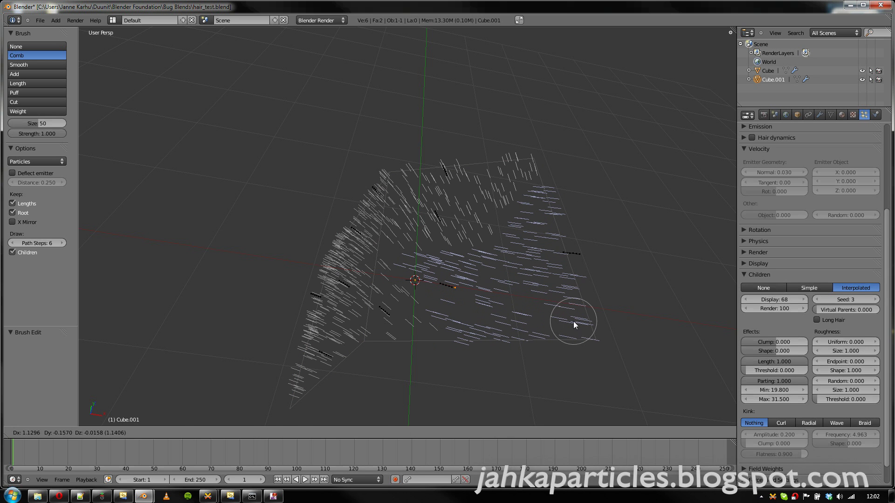
{"action": "left_click", "coordinate": [574, 322]}
{"action": "middle_click_drag", "start_coordinate": [482, 297], "coordinate": [445, 315]}
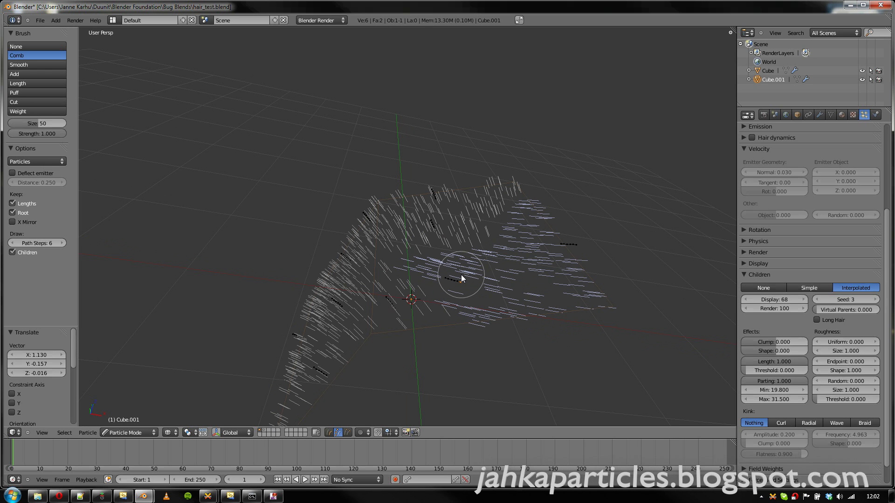
Step: Return to Object Mode, show layer 2 and play its animation to examine the short fur's parting from above
{"action": "left_click", "coordinate": [143, 433]}
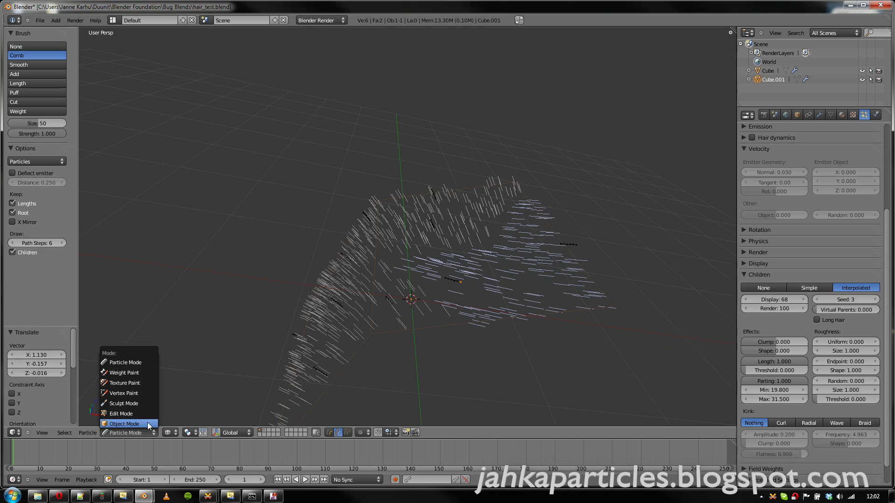
{"action": "left_click", "coordinate": [148, 423]}
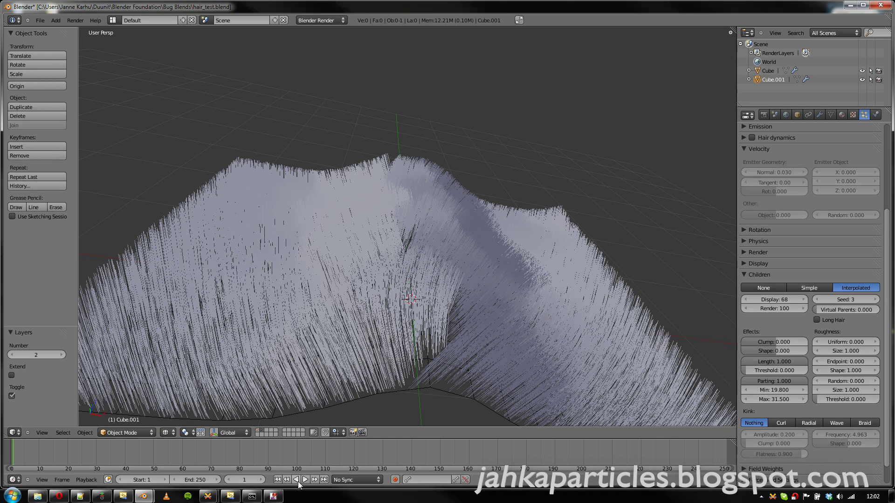
{"action": "left_click", "coordinate": [300, 480]}
{"action": "scroll", "coordinate": [448, 313], "scroll_direction": "down", "scroll_amount": 2}
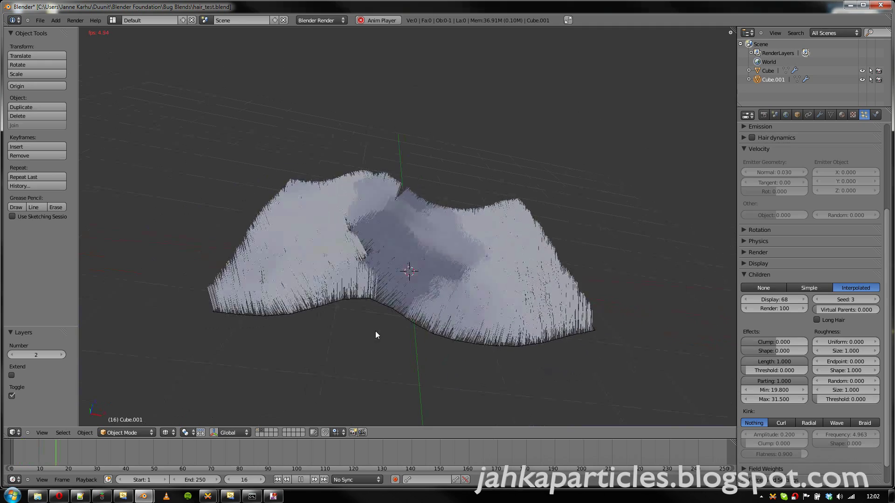
{"action": "key", "text": "KP_8"}
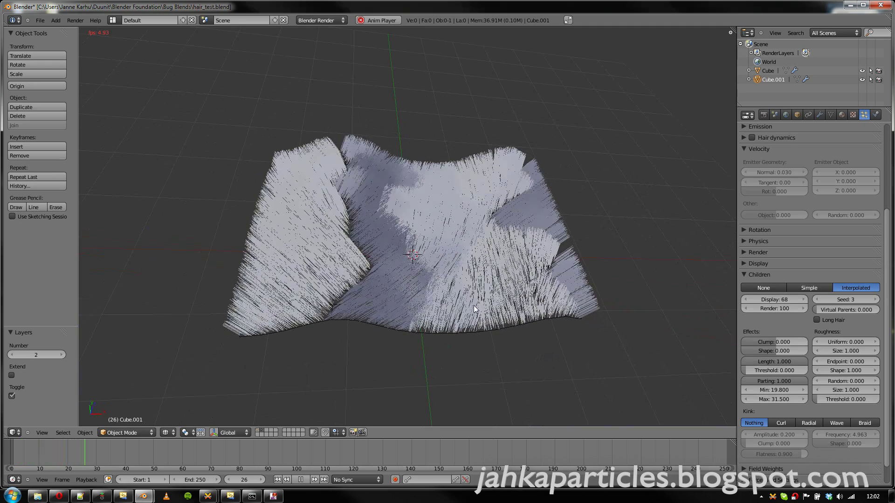